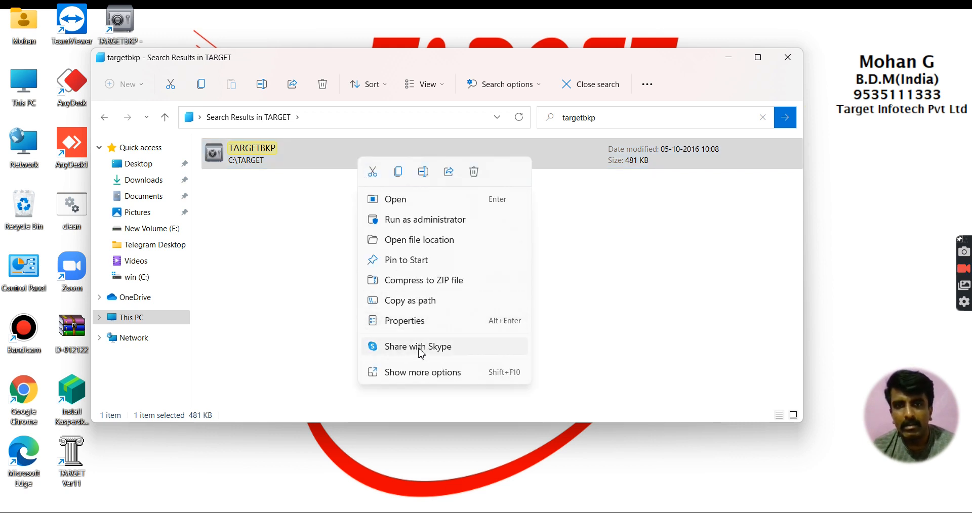
Step: Send TARGETBKP from C:\TARGET to the desktop as a shortcut, then close Explorer
left_click(416, 373)
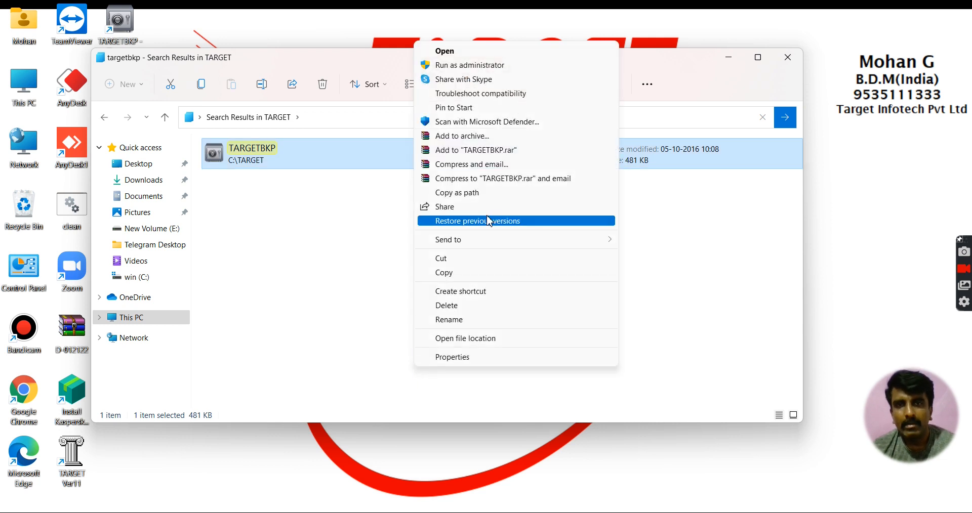
mouse_move(486, 240)
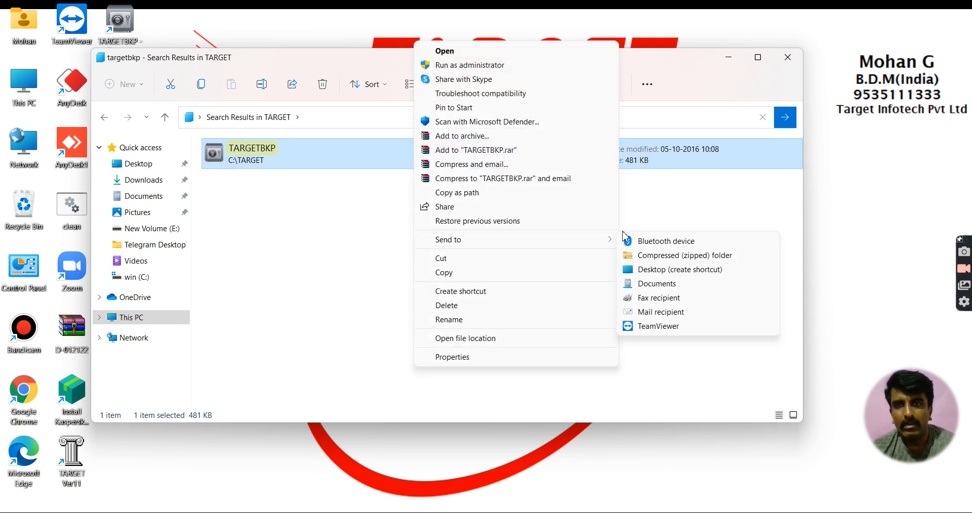
left_click(668, 272)
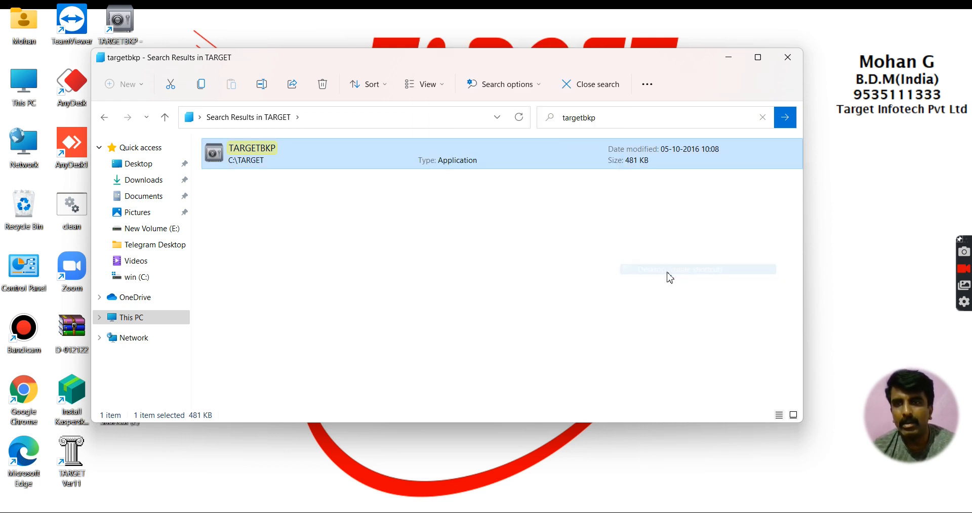
left_click(788, 57)
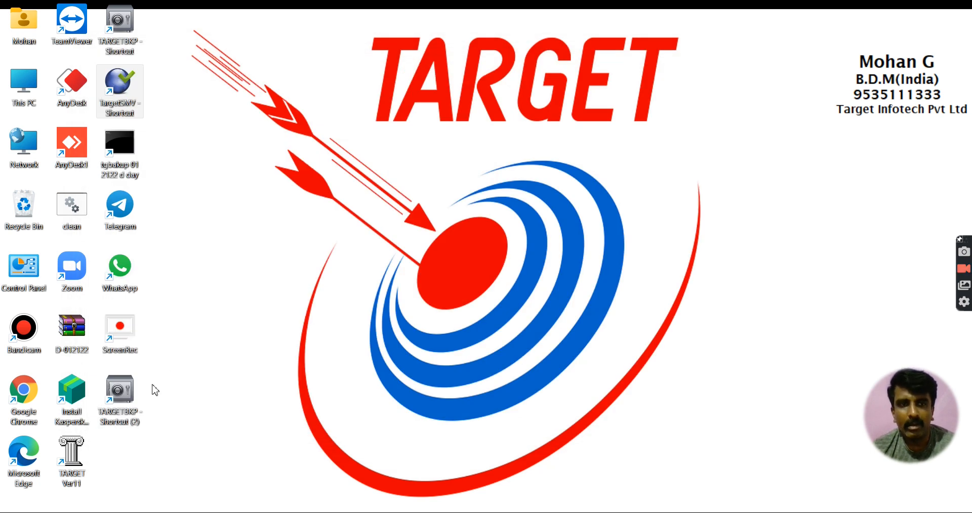
Step: Launch Target Backup from the desktop shortcut and back up DEMO COMPANY 1 to D-012122.zip
left_click(122, 399)
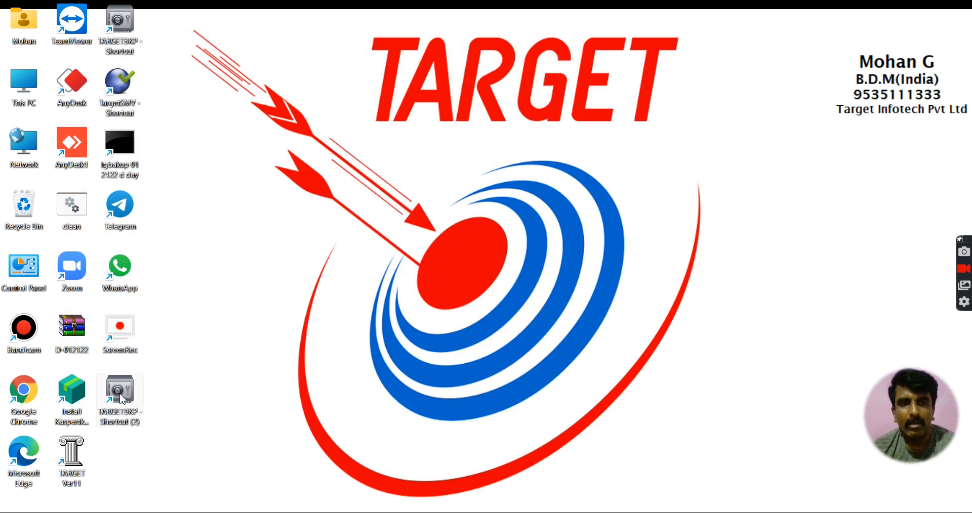
double_click(122, 399)
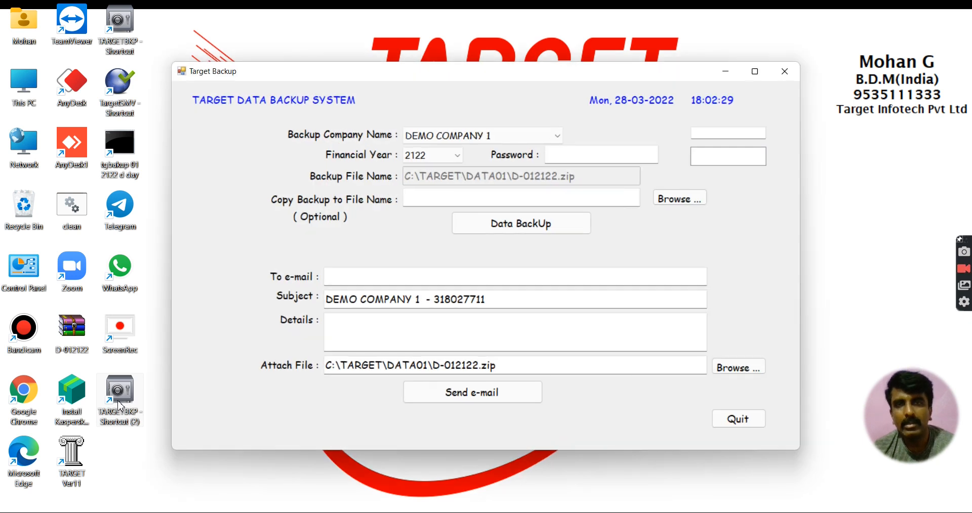
left_click(558, 233)
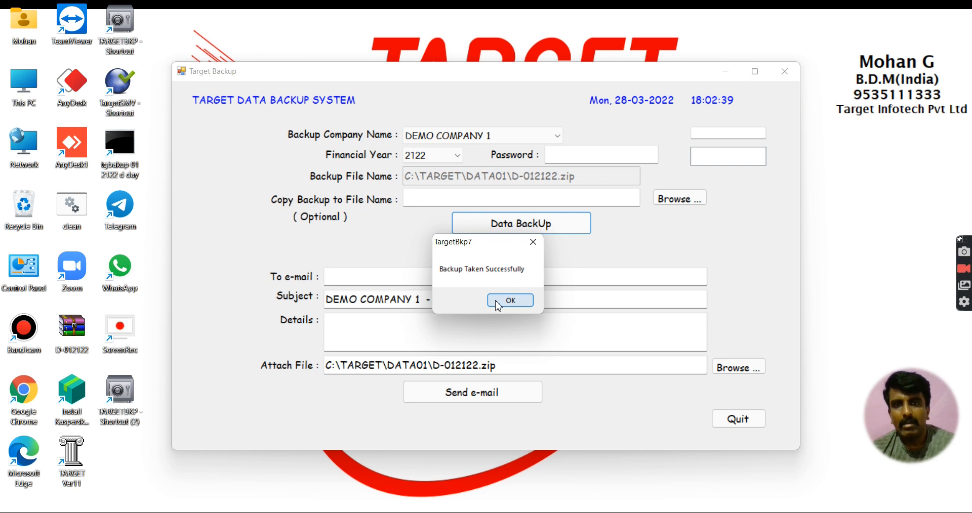
left_click(501, 302)
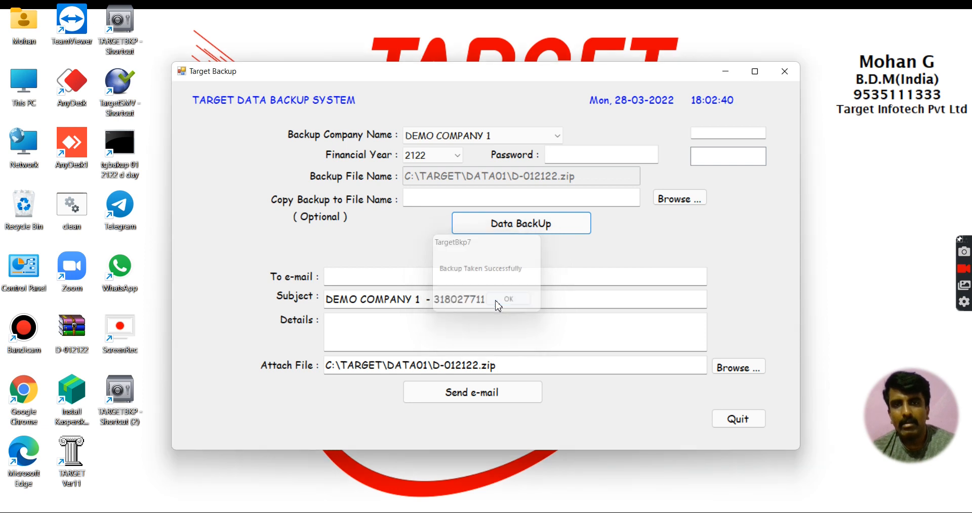
Step: Run the DEMO COMPANY 1 backup a second time and acknowledge the success message
left_click(557, 225)
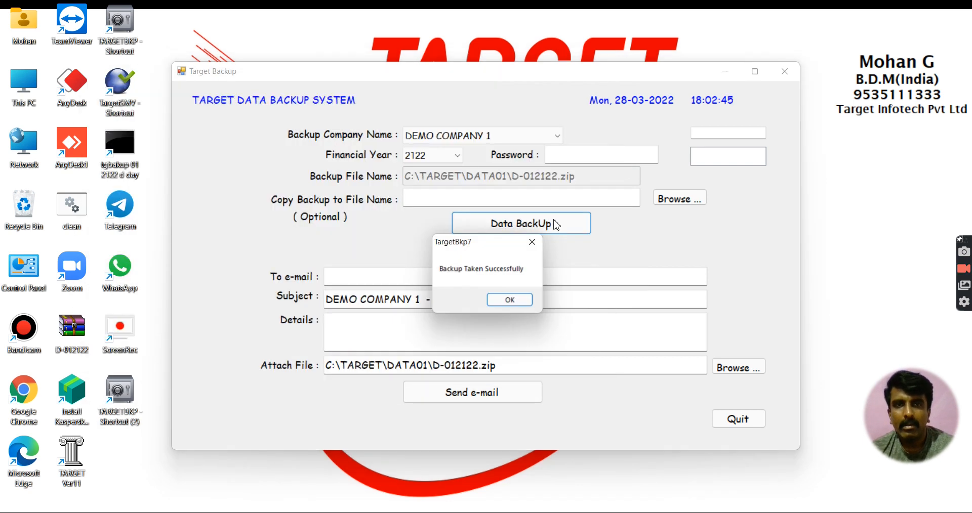
left_click(524, 306)
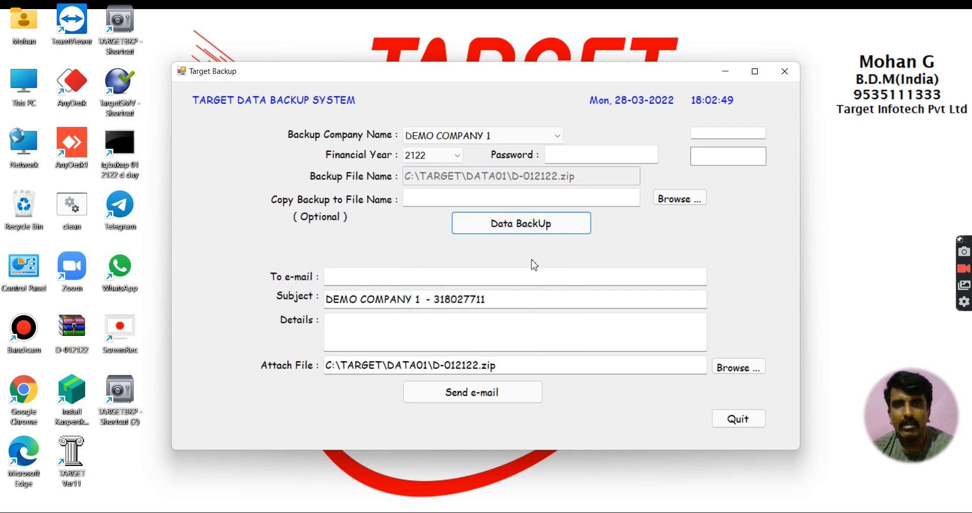
left_click(555, 137)
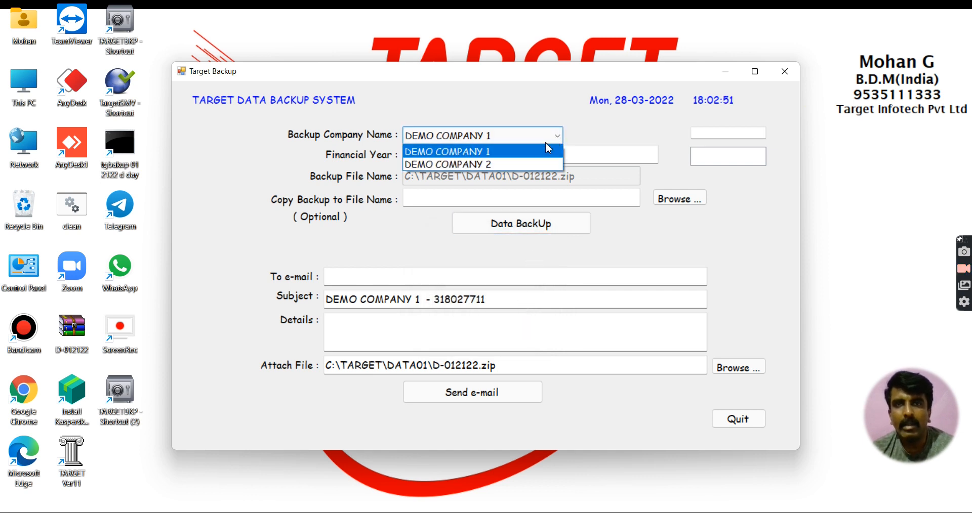
Step: Select DEMO COMPANY 2, back it up to C:\TARGET\DATA02\D-022122.zip, and quit Target Backup
left_click(548, 136)
left_click(505, 141)
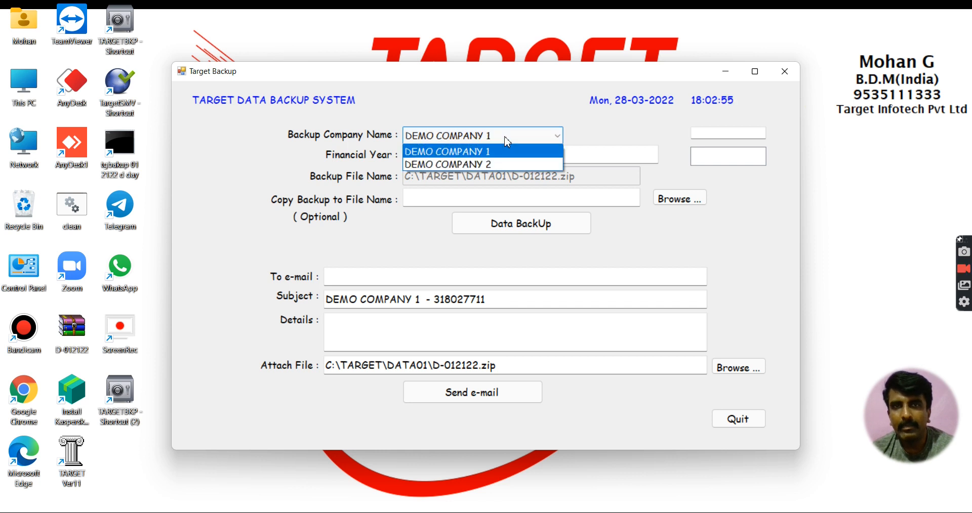
left_click(486, 166)
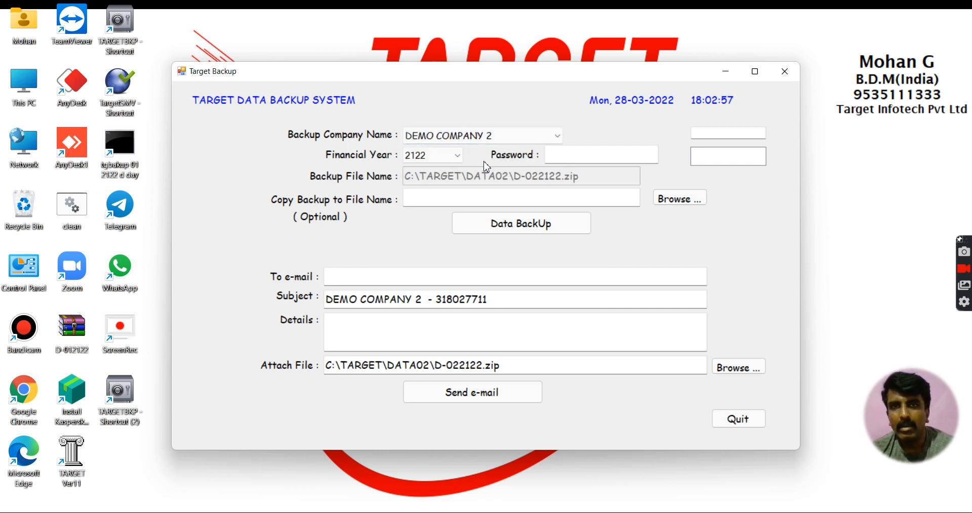
left_click(499, 229)
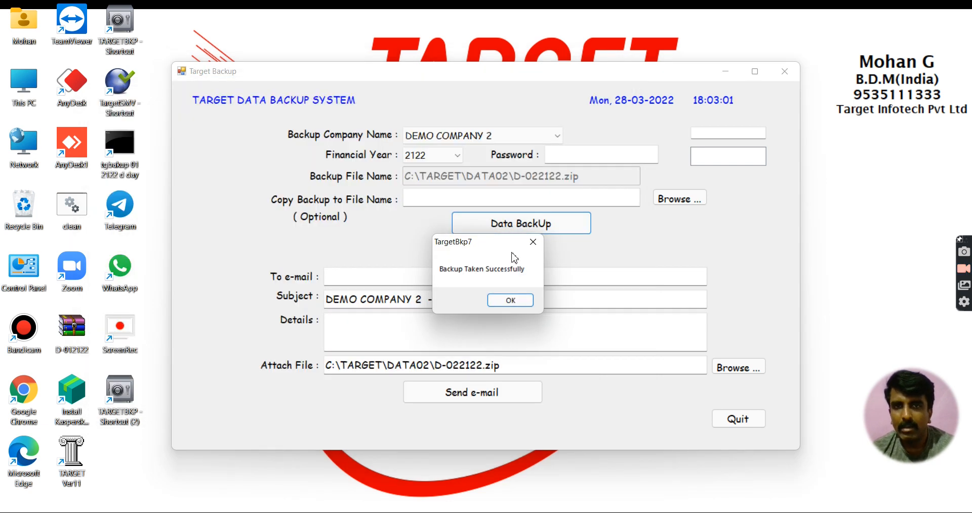
left_click(508, 300)
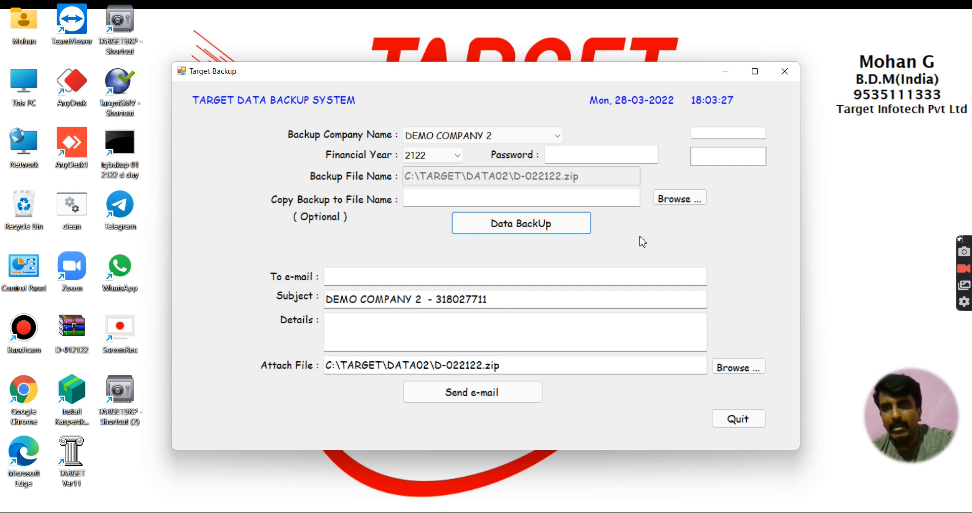
left_click(745, 424)
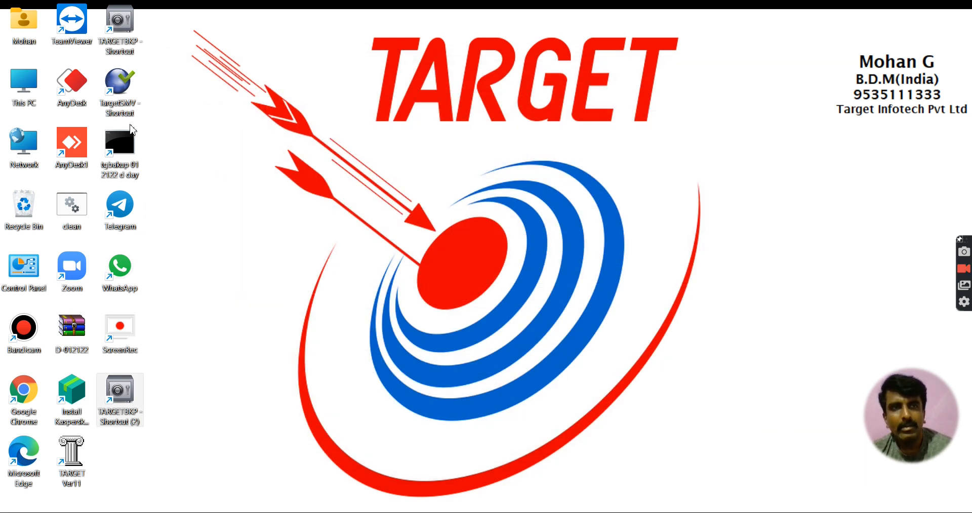
Step: Open the TargetSMV file location and install 7-Zip 9.20 from 7ZSETUP
right_click(134, 95)
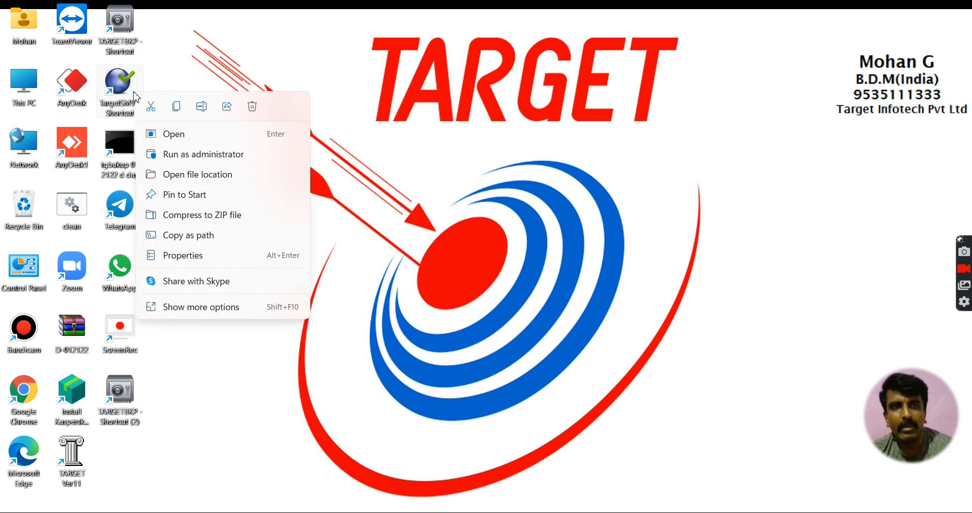
left_click(183, 178)
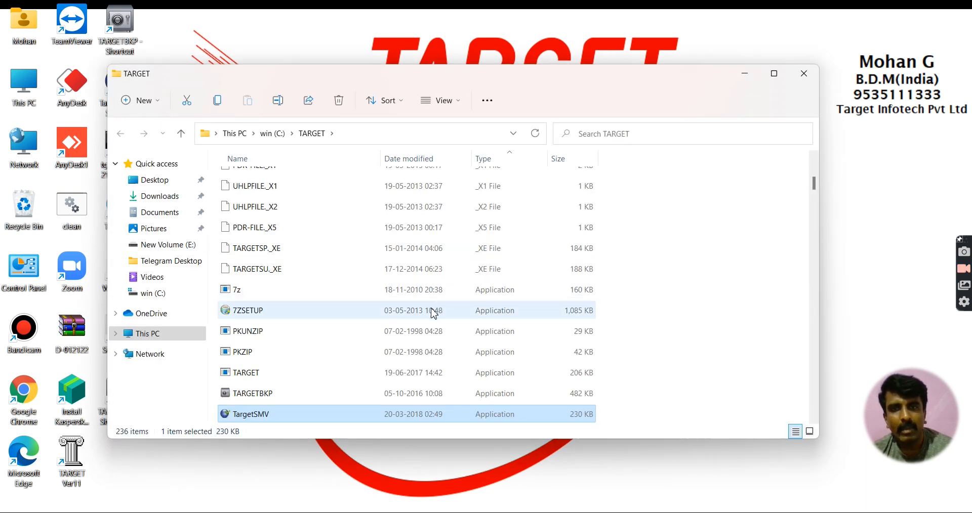
left_click(388, 313)
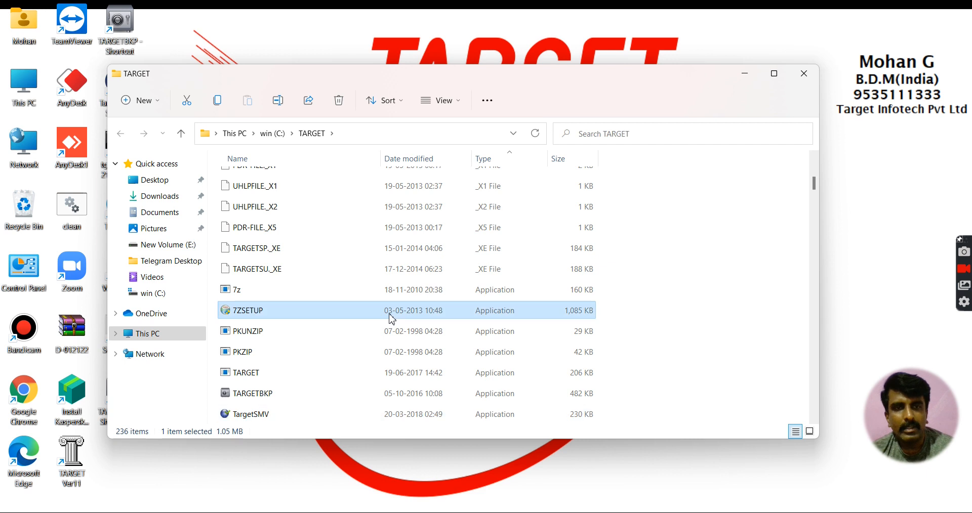
double_click(282, 313)
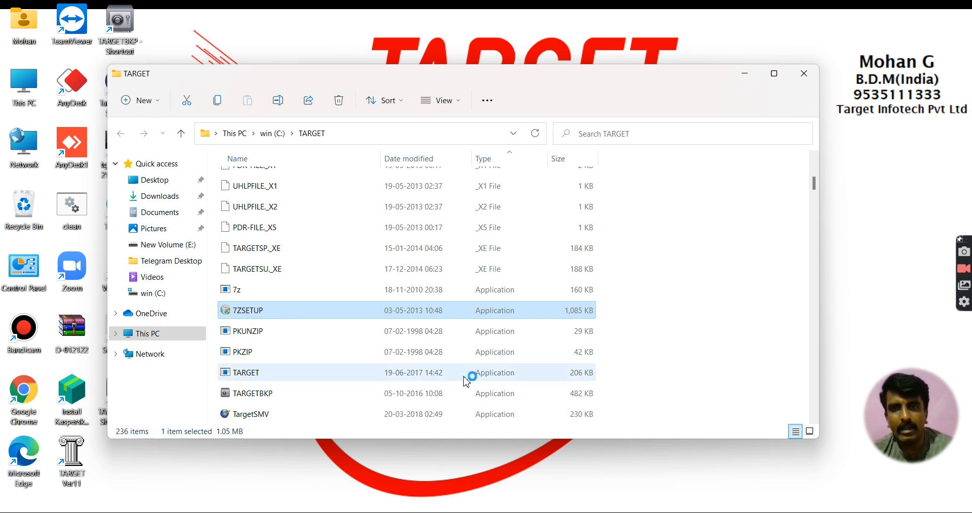
left_click(549, 365)
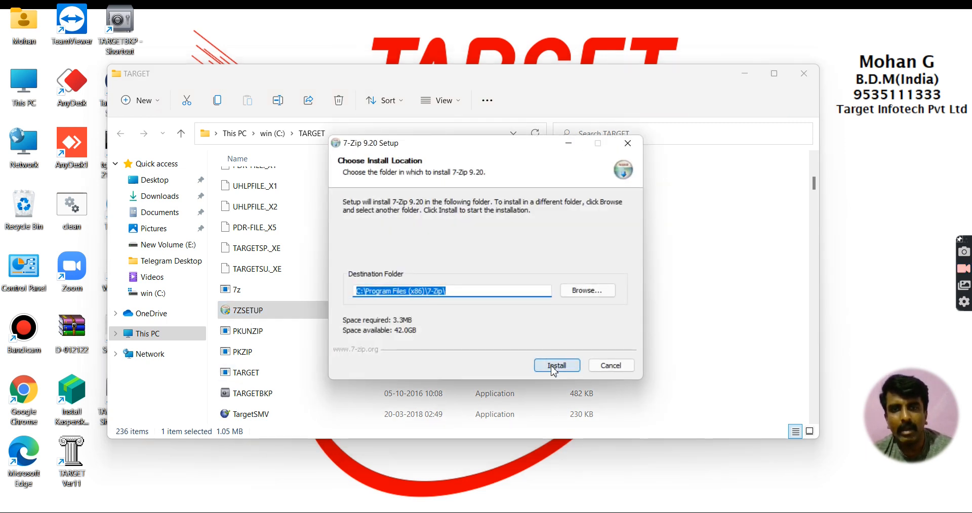
left_click(555, 366)
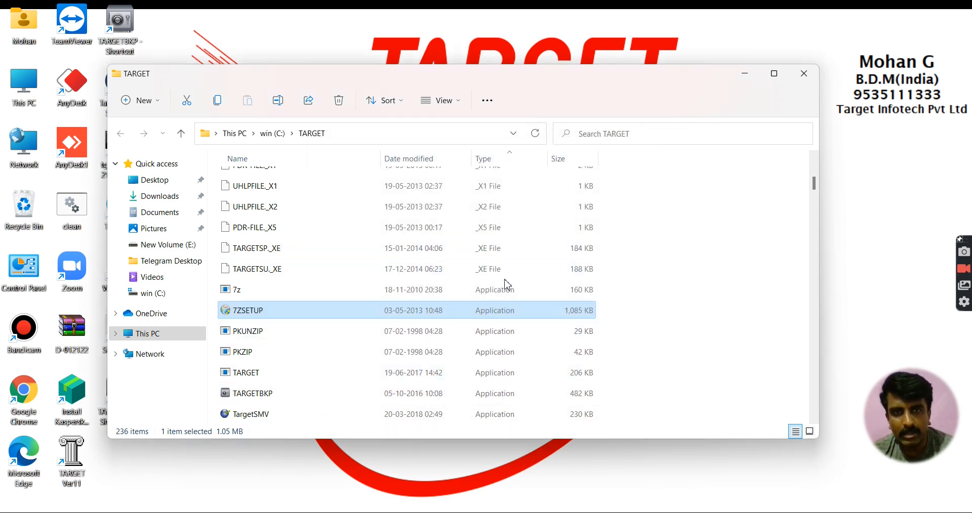
Step: Find 7ZSETUP by searching '7zset' in the TARGET folder, rerun the install, and close Explorer
left_click(689, 138)
type("7z")
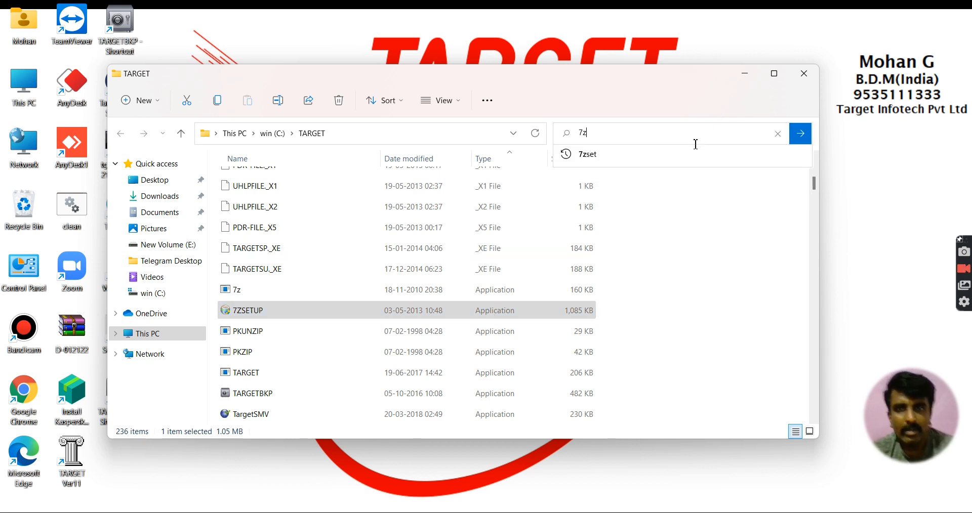
left_click(646, 154)
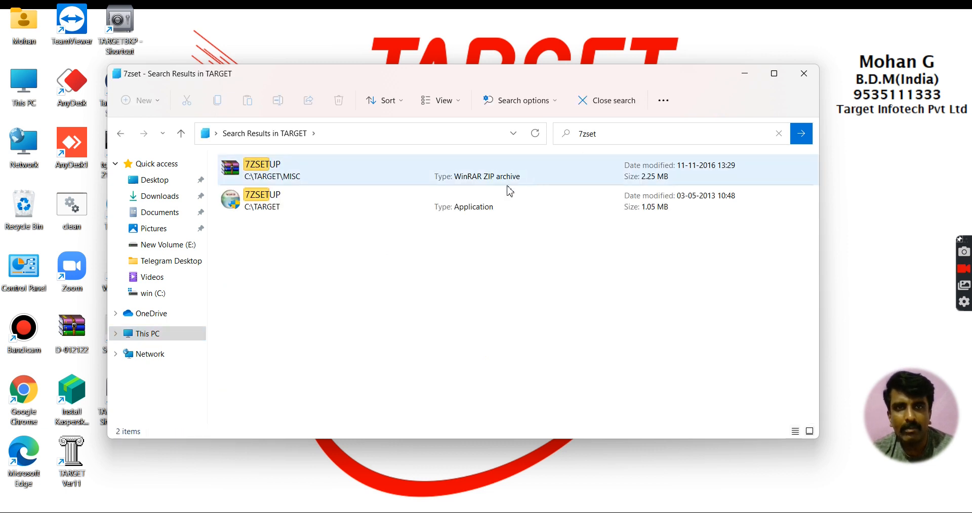
double_click(499, 202)
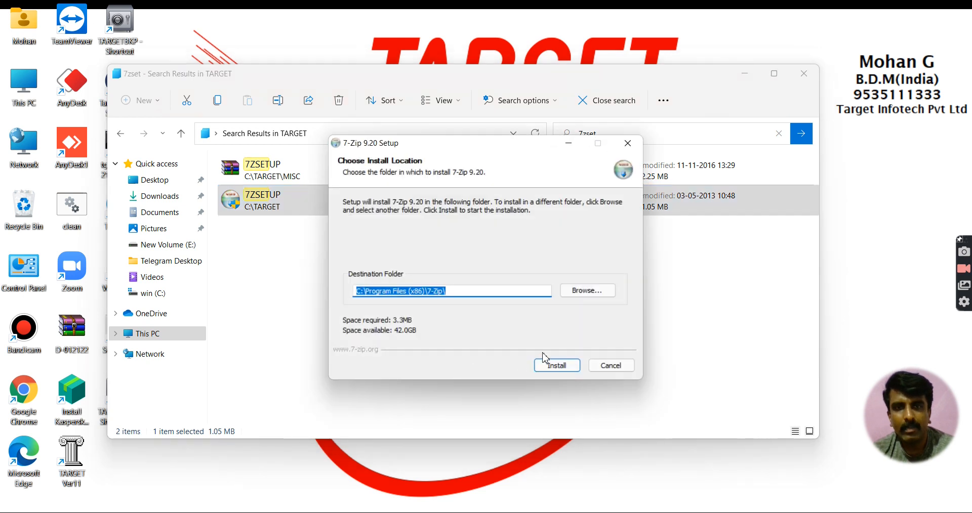
left_click(553, 366)
left_click(554, 367)
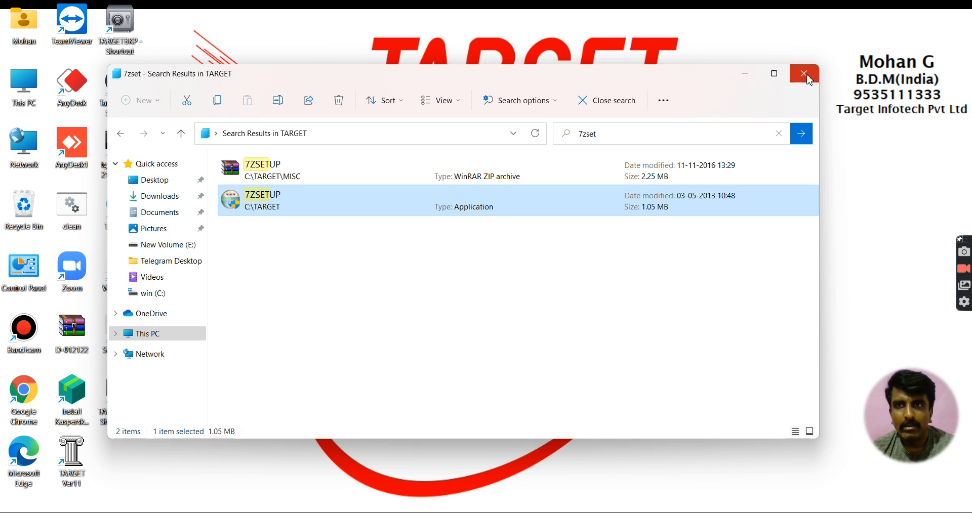
left_click(805, 76)
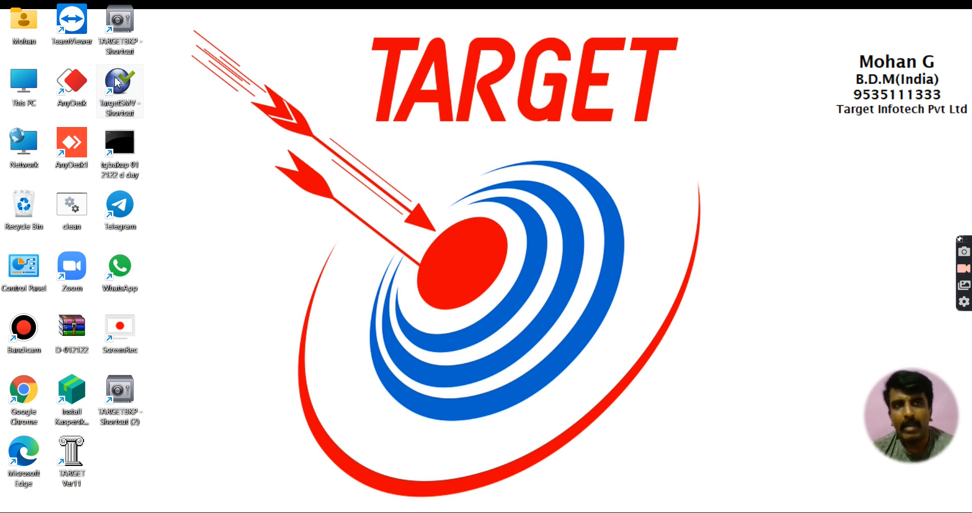
Step: Reopen Target Backup, confirm the attach path is C:\TARGET\DATA01\D-012122.zip, and quit
double_click(108, 39)
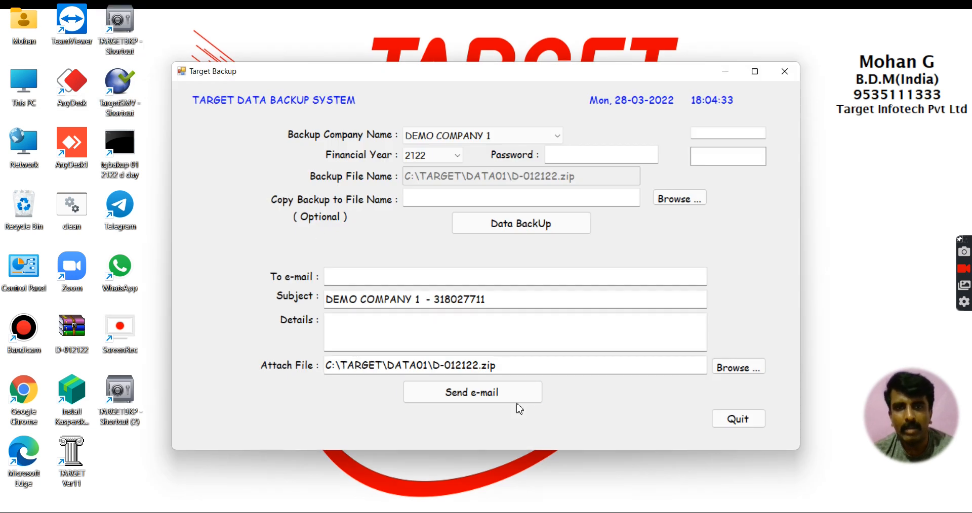
left_click_drag(510, 364, 326, 365)
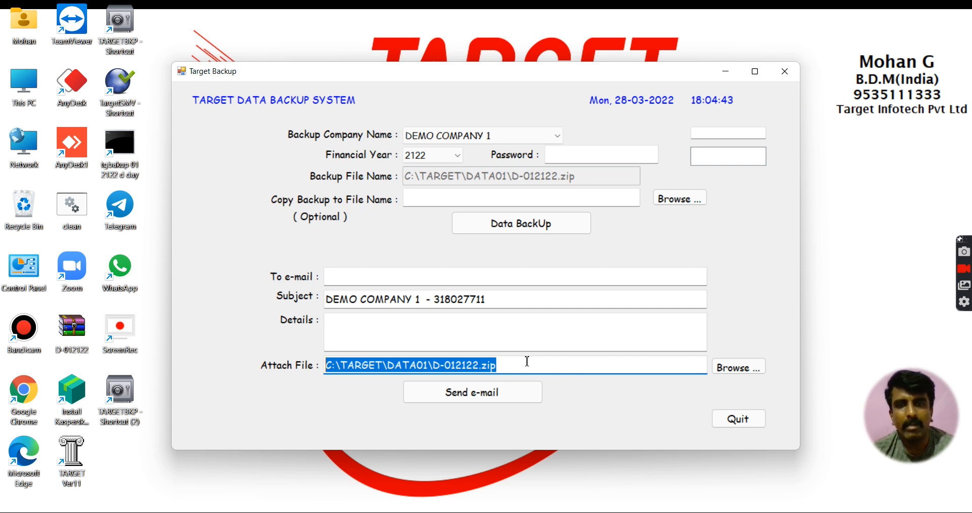
left_click(738, 419)
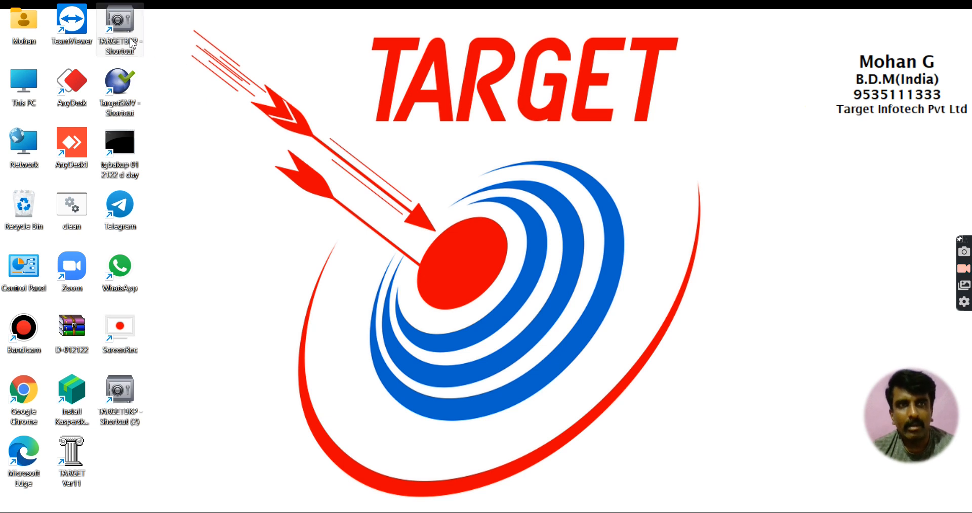
Step: Launch TARGET from the TargetSMV shortcut and move its window to the top-left corner
double_click(131, 93)
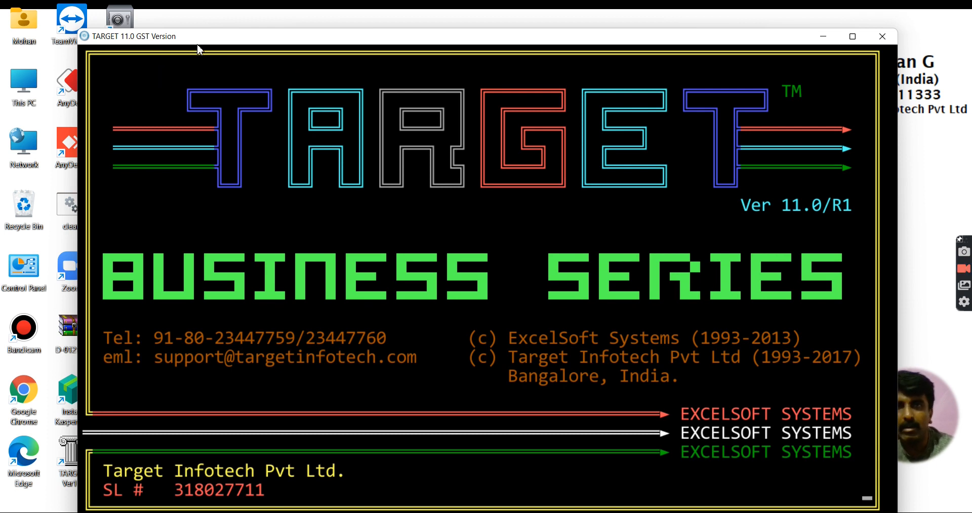
left_click_drag(254, 39, 177, 14)
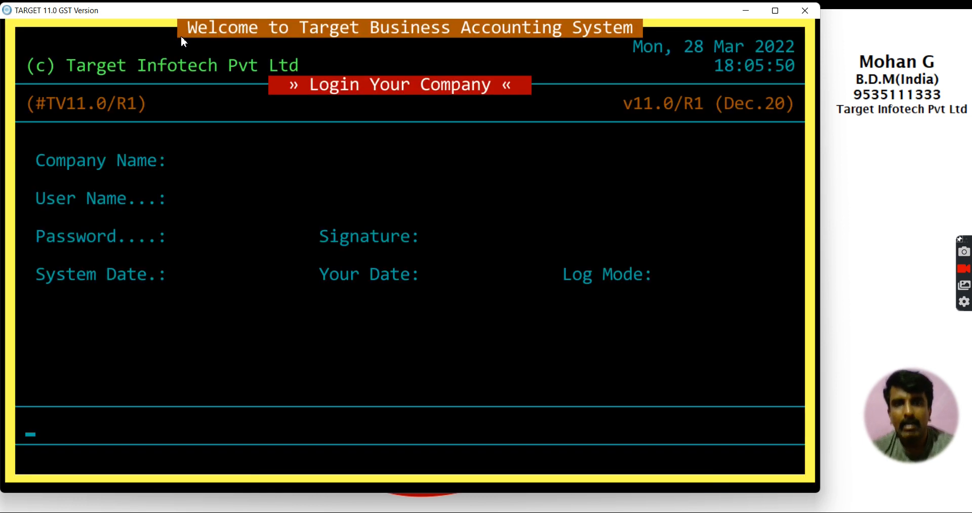
Step: Choose DEMO COMPANY 1 from the company Selection List
key("Down")
key("Up")
key("Down")
key("Up")
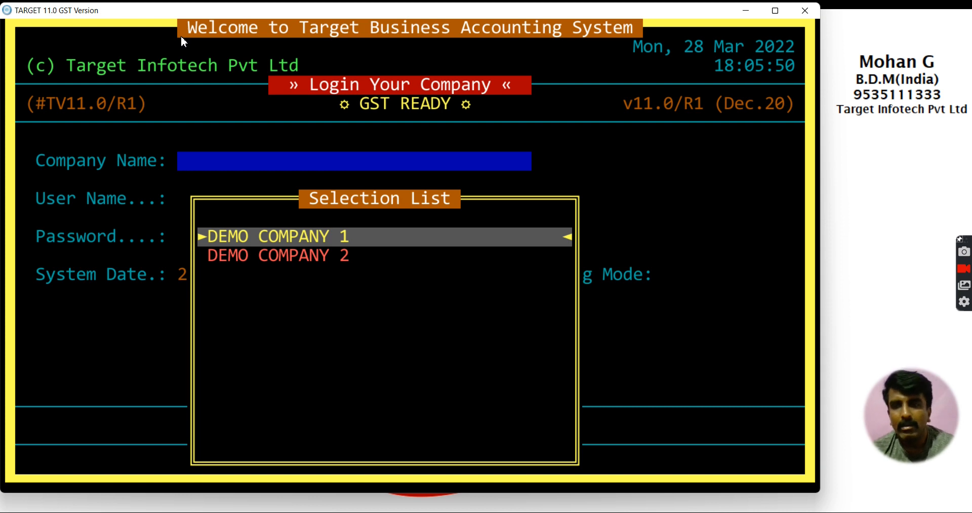
key("Return")
Step: Enter the user name, password and signature, and accept working date 28-03-2022
type("xl")
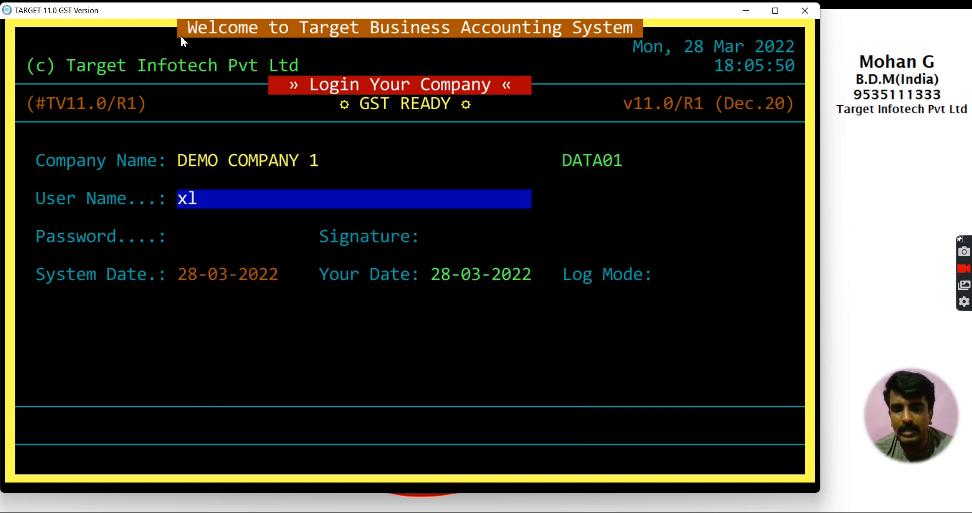
key("Return")
type("xl")
key("Return")
type("xl")
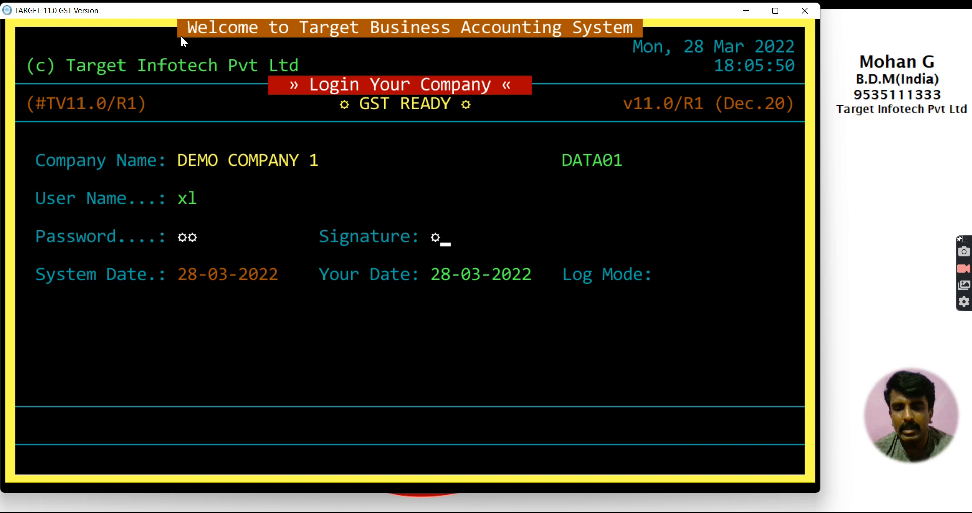
key("Return")
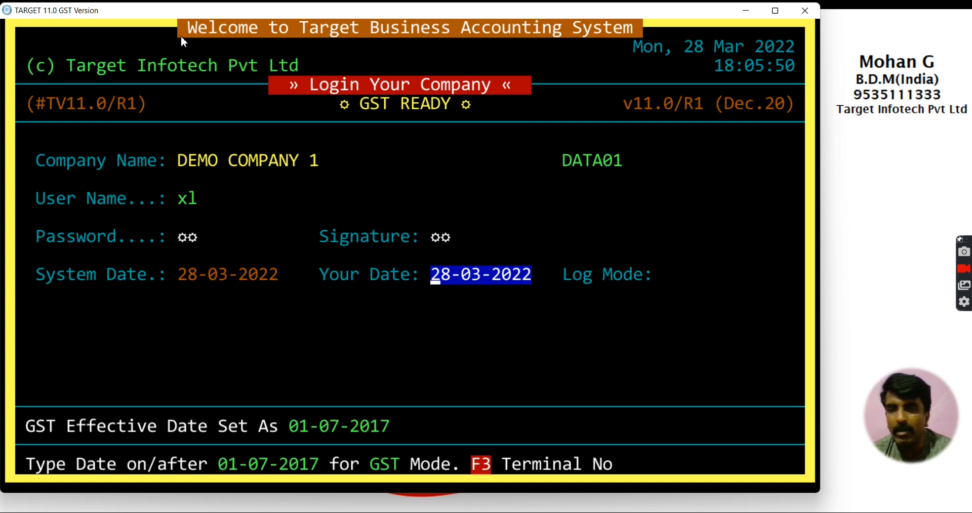
key("Return")
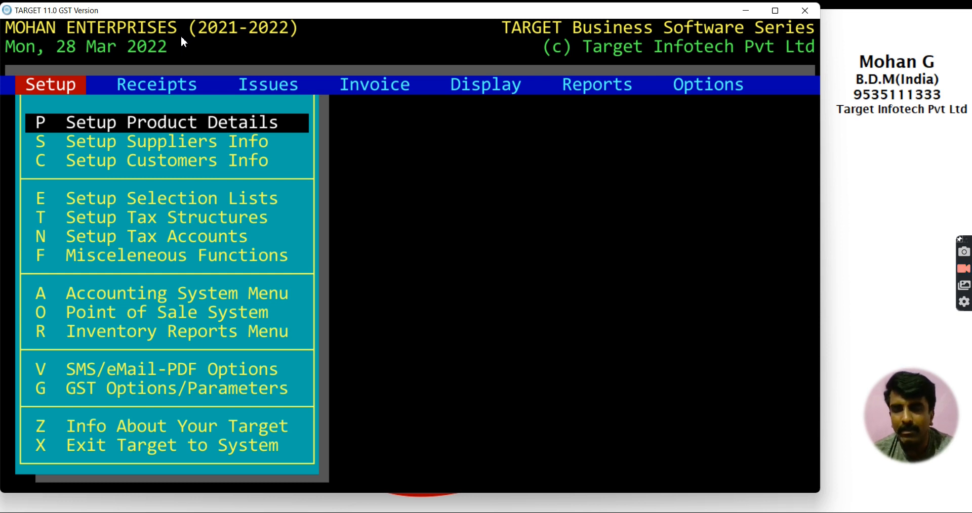
Step: Go to Options > System Utilities from the main menu
key("Left")
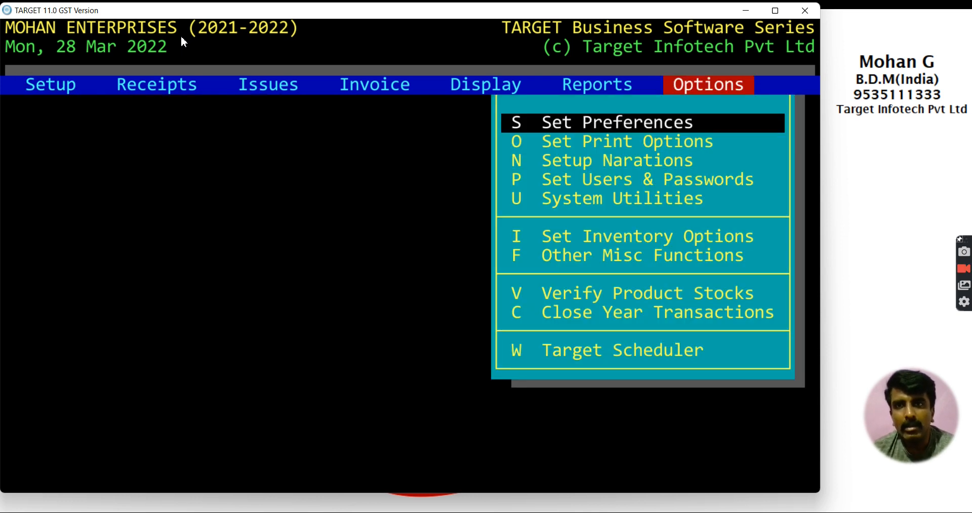
key("Down")
key("Down")
key("Down")
key("Down")
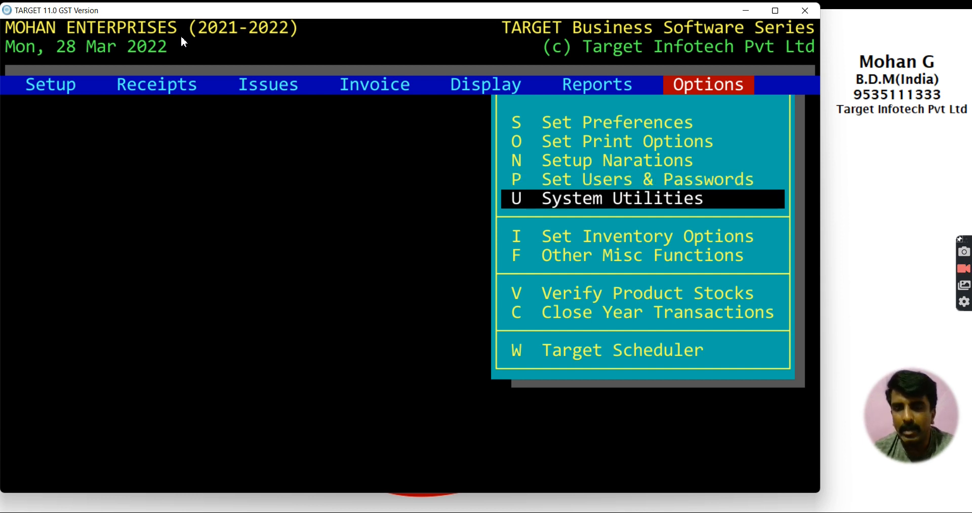
key("Return")
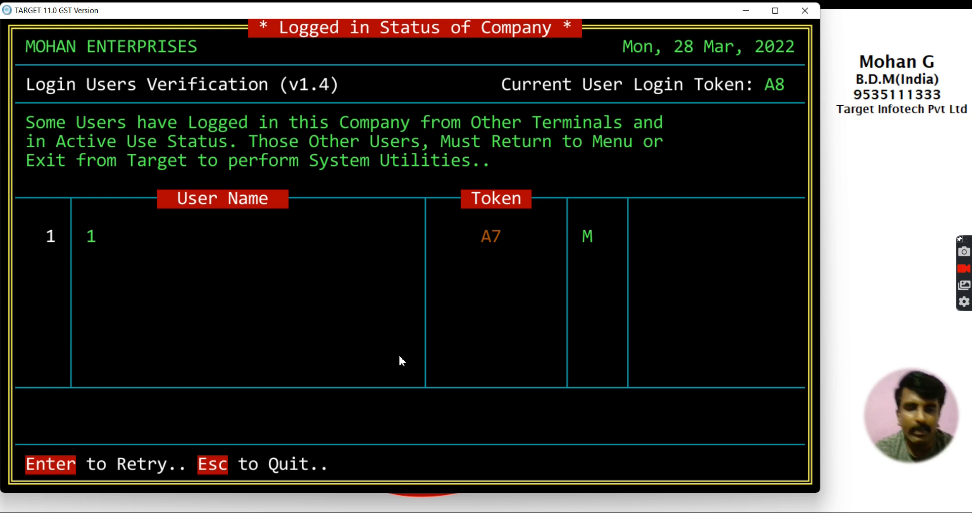
Step: Enter the authorisation code and choose Yes to reset other users' login status
key("Return")
type("11")
key("Return")
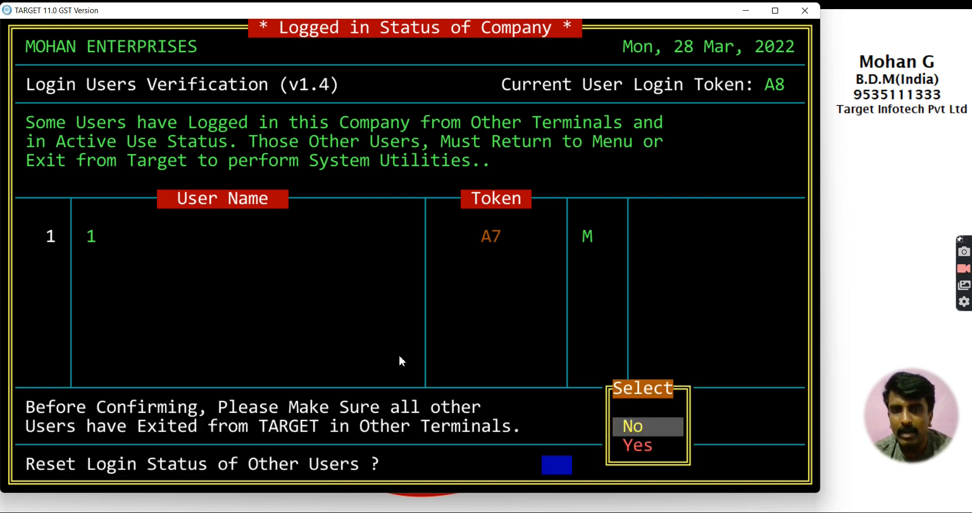
key("Down")
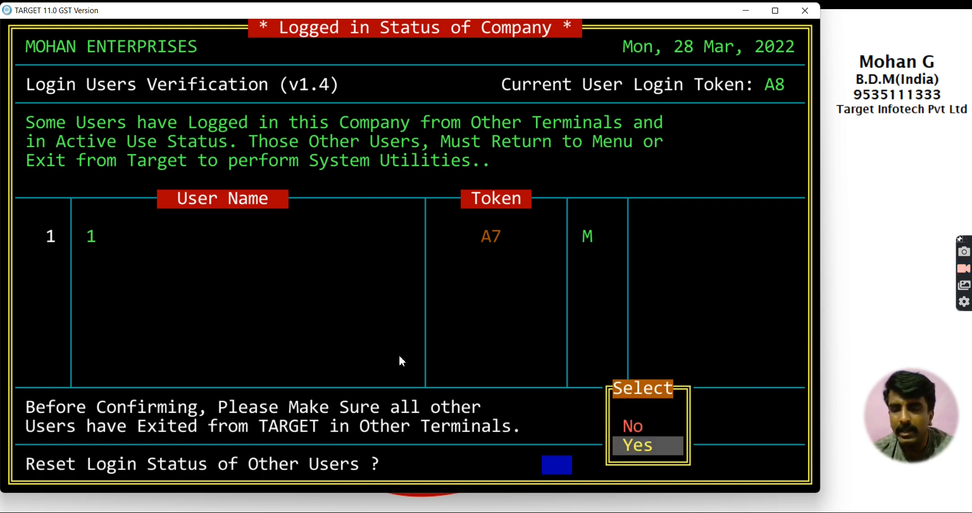
key("Return")
key("Return")
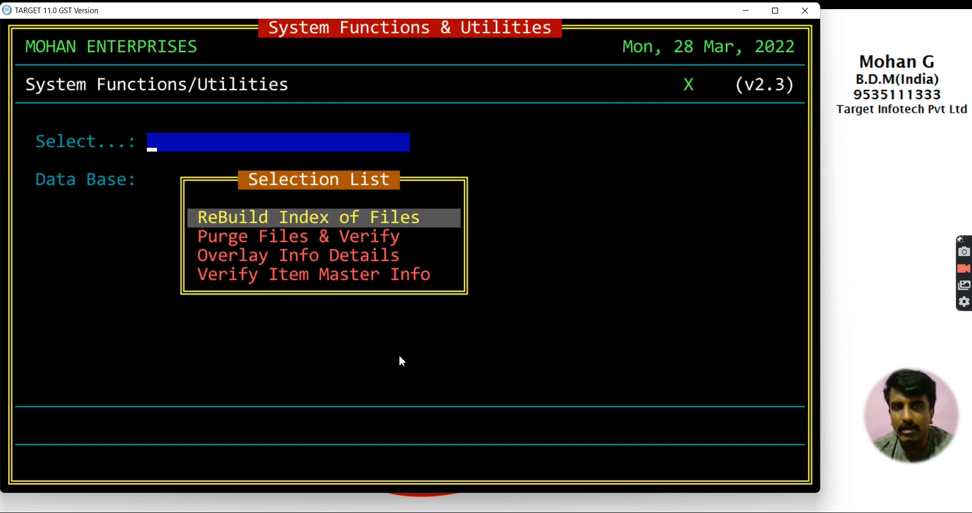
Step: Rebuild the index of All Master Files and close the finished report
key("Down")
key("Down")
key("Down")
key("Up")
key("Up")
key("Up")
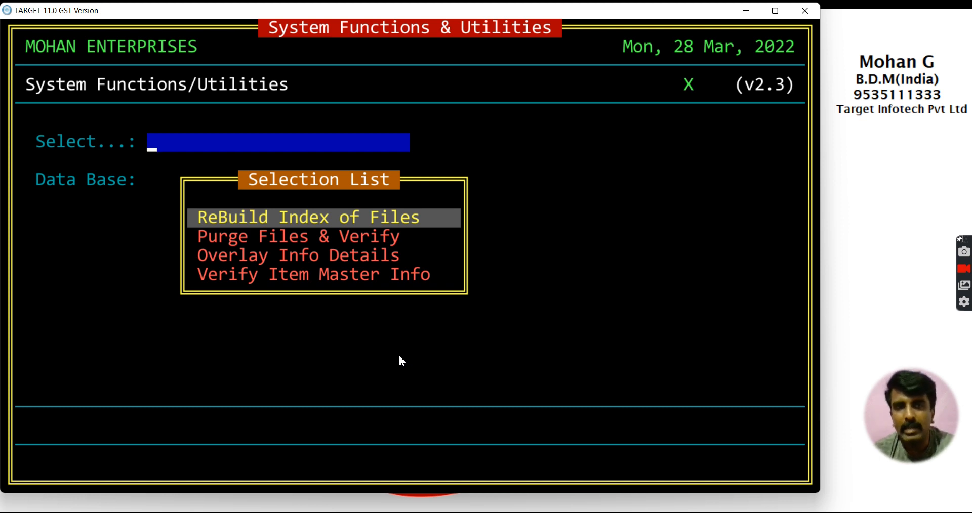
key("Return")
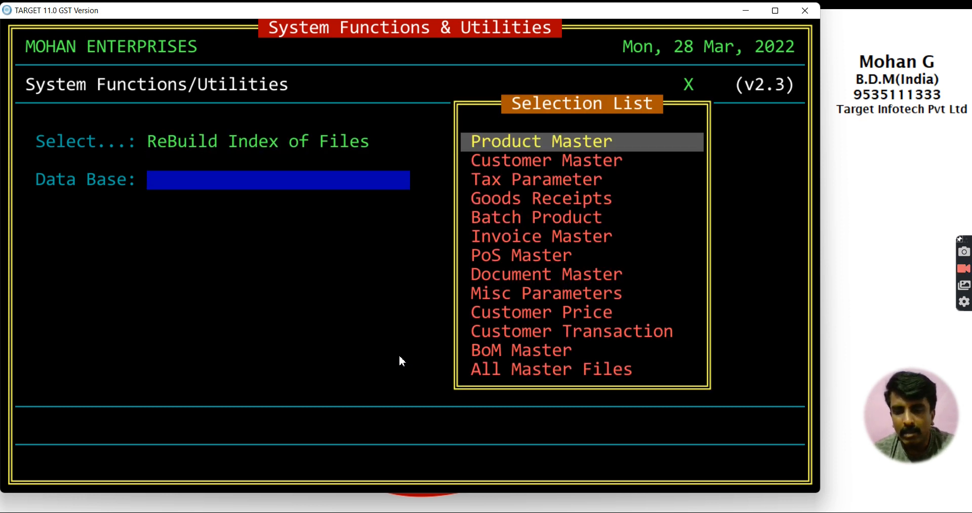
key("Down")
key("Down")
key("Down")
key("Down")
key("Down")
key("Down")
key("Down")
key("Down")
key("Down")
key("Down")
key("Down")
key("Down")
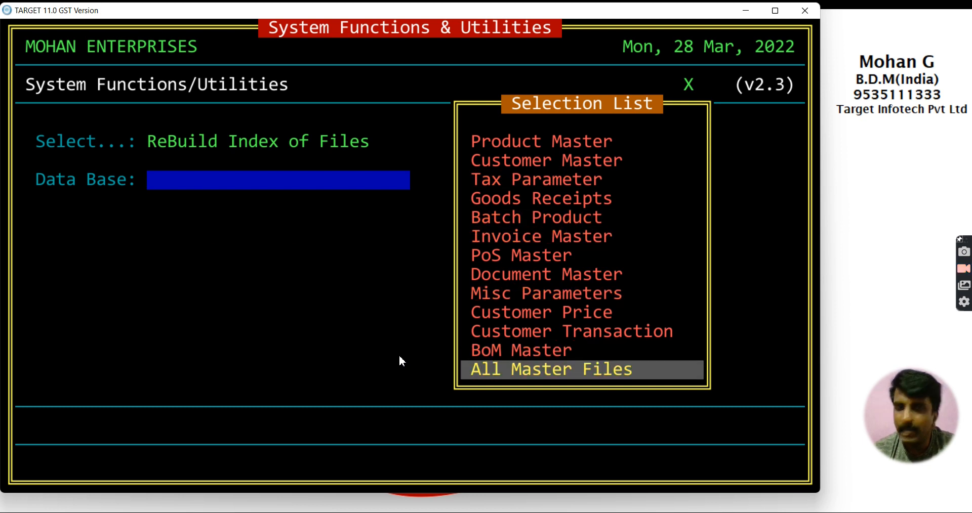
key("Return")
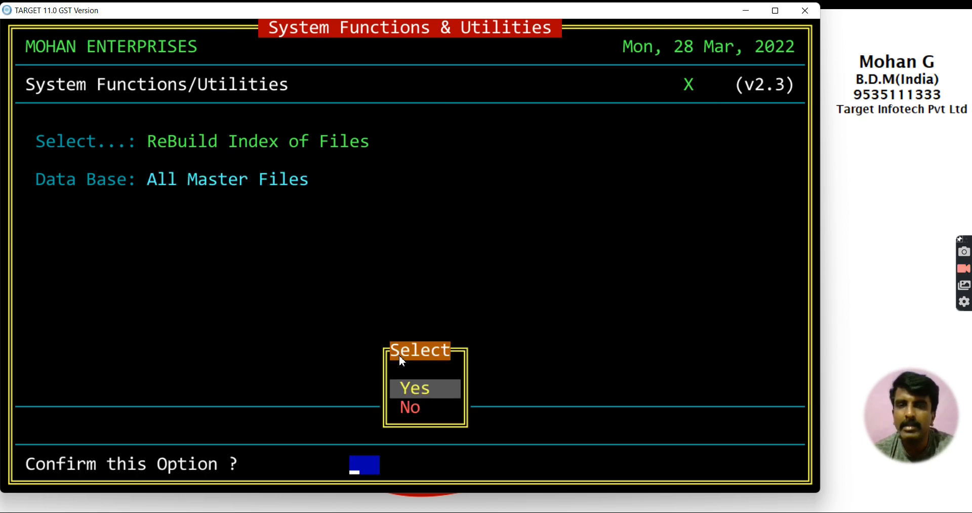
key("Return")
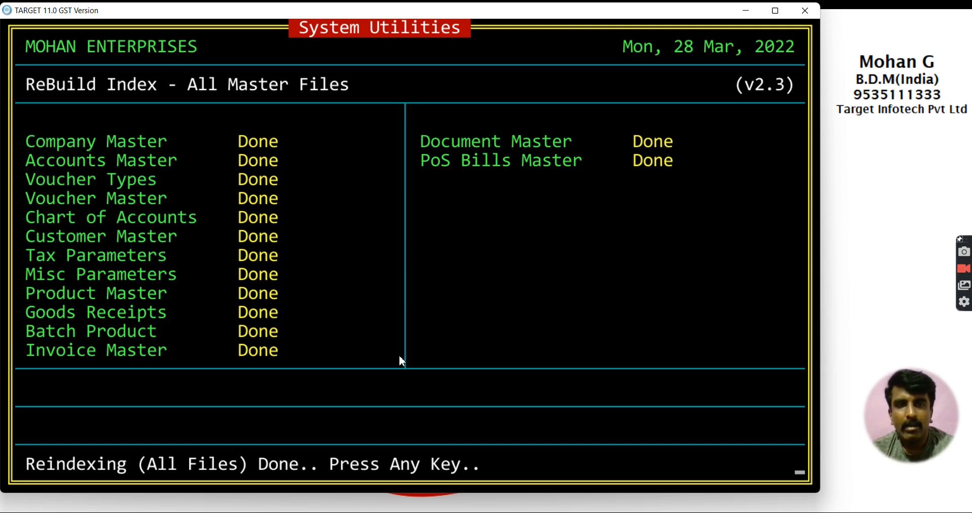
key("Return")
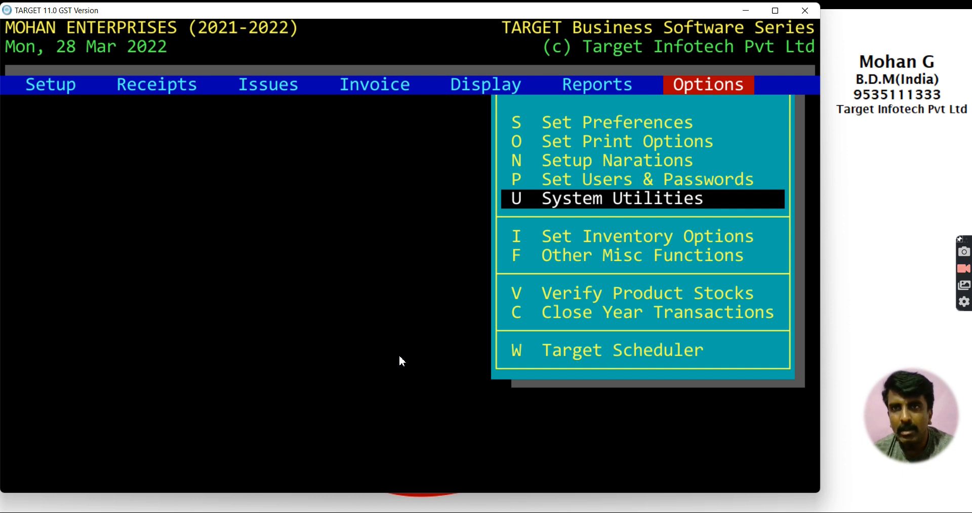
Step: Run Verify Product Stocks for all manufacturers, groups and products, posting the Product Master
key("Down")
key("Down")
key("Down")
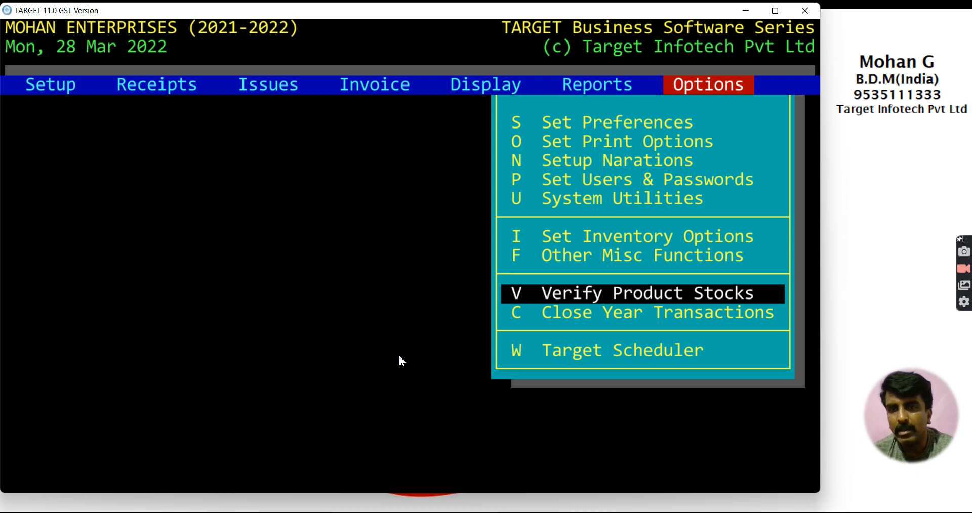
key("Return")
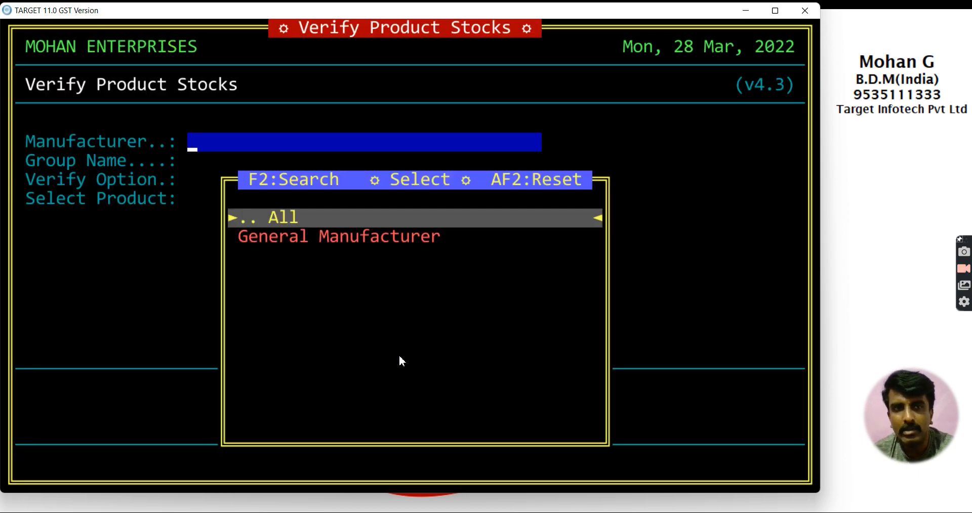
key("Return")
key("Return")
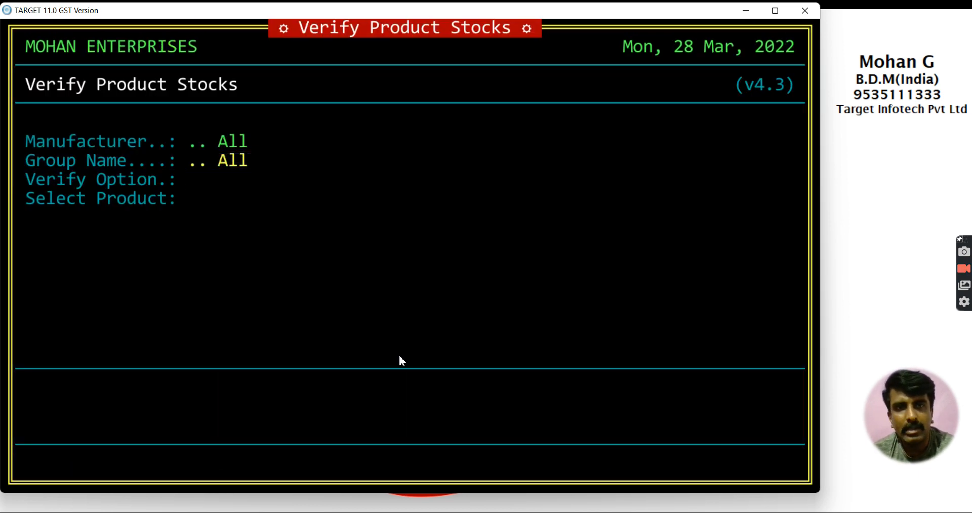
key("Return")
key("Return")
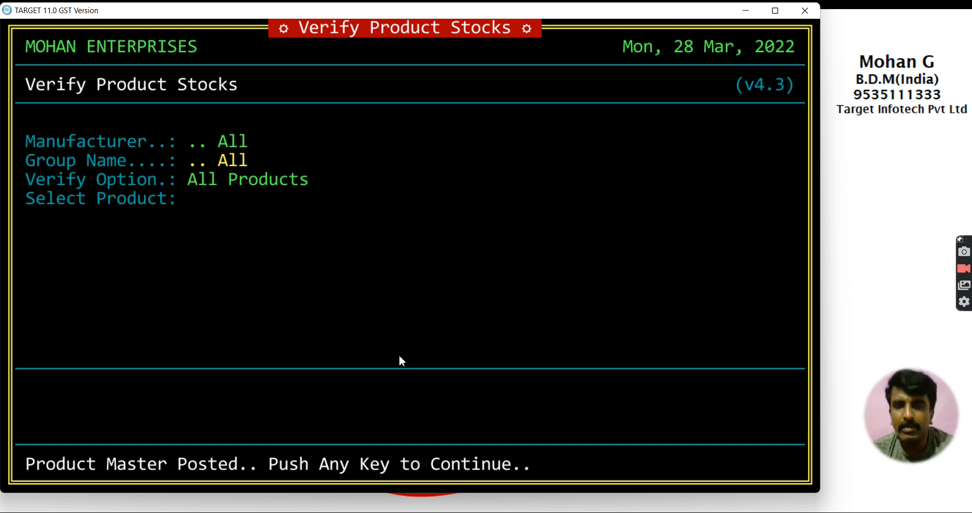
key("Return")
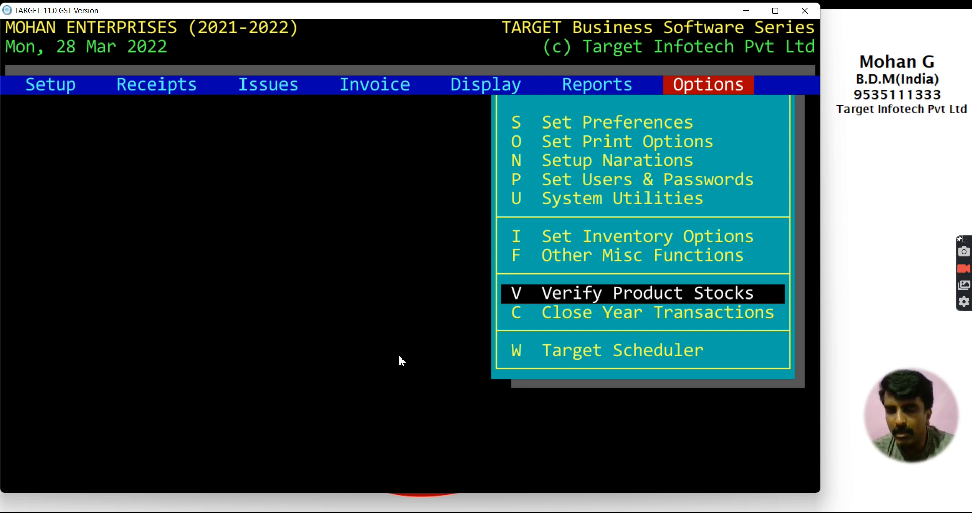
key("Up")
key("Up")
key("Up")
key("Up")
Step: Switch from the inventory Setup menu to the Accounting System Menu
key("Down")
key("Down")
key("Down")
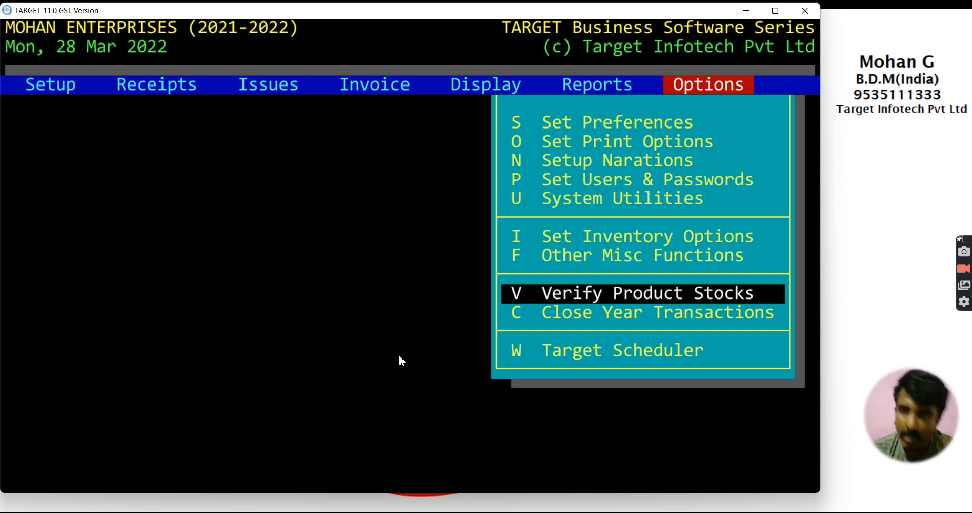
key("Right")
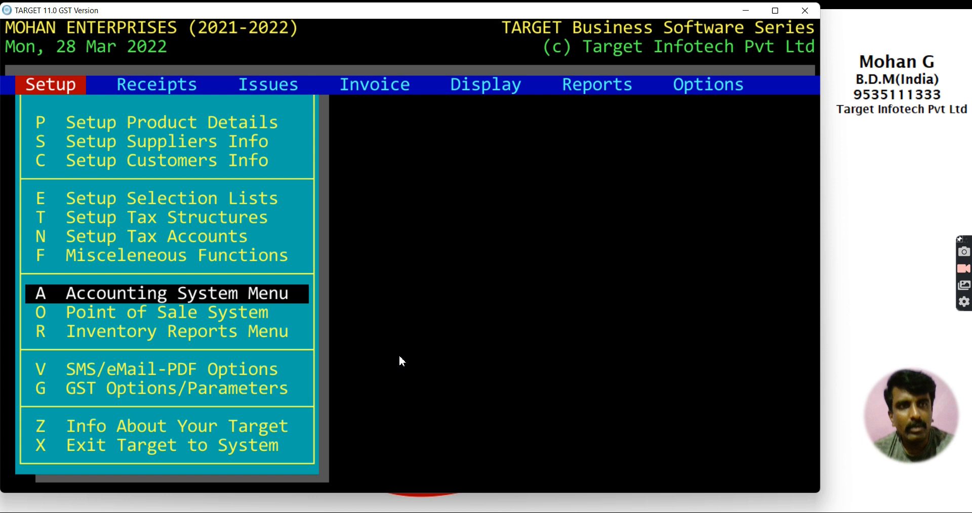
key("Down")
key("Up")
key("Up")
key("Up")
key("Up")
key("Down")
key("Down")
key("Down")
key("Down")
key("Up")
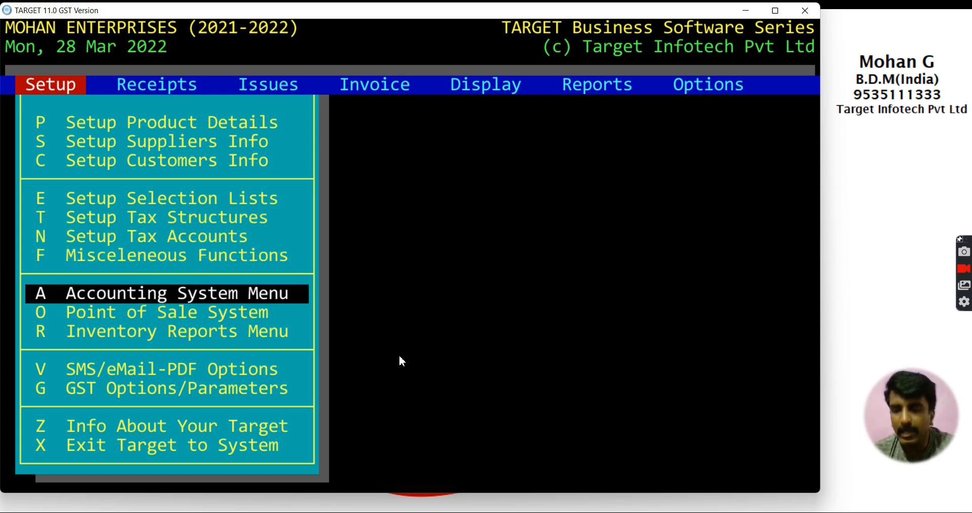
key("Return")
key("Down")
key("Down")
key("Down")
key("Down")
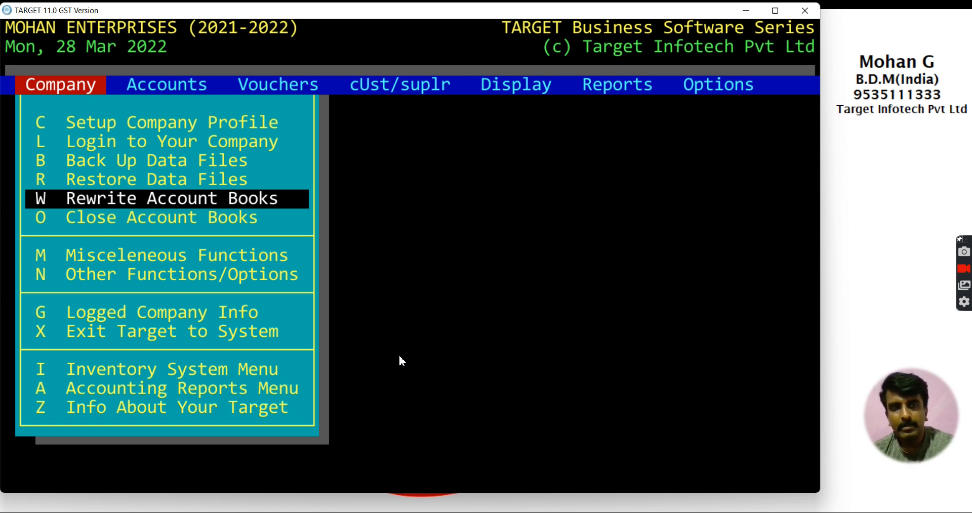
Step: Open Company > Rewrite Account Books and pick the rewrite option
key("Down")
key("Up")
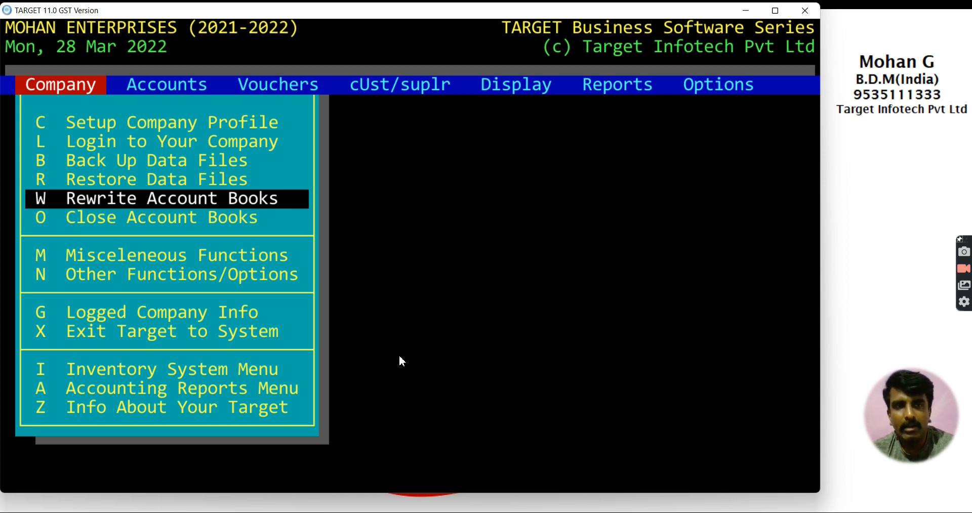
key("Return")
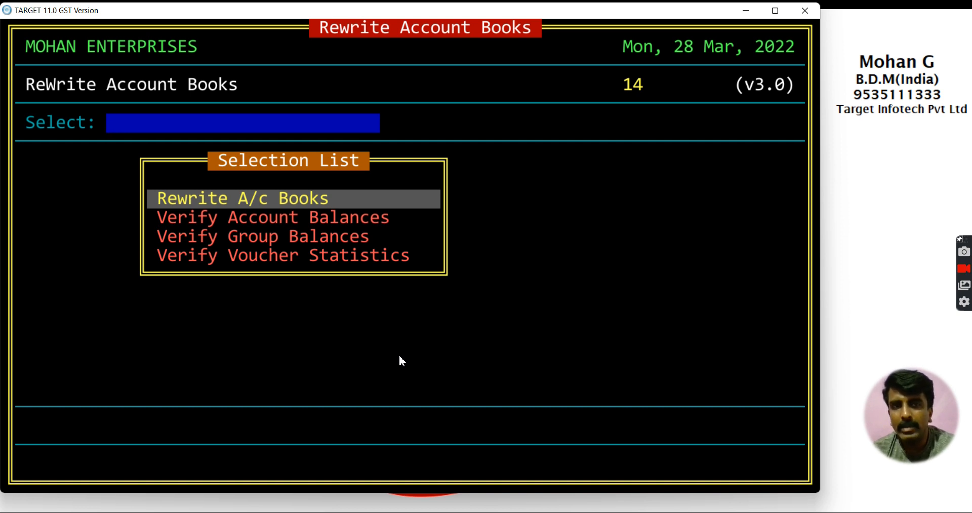
key("Return")
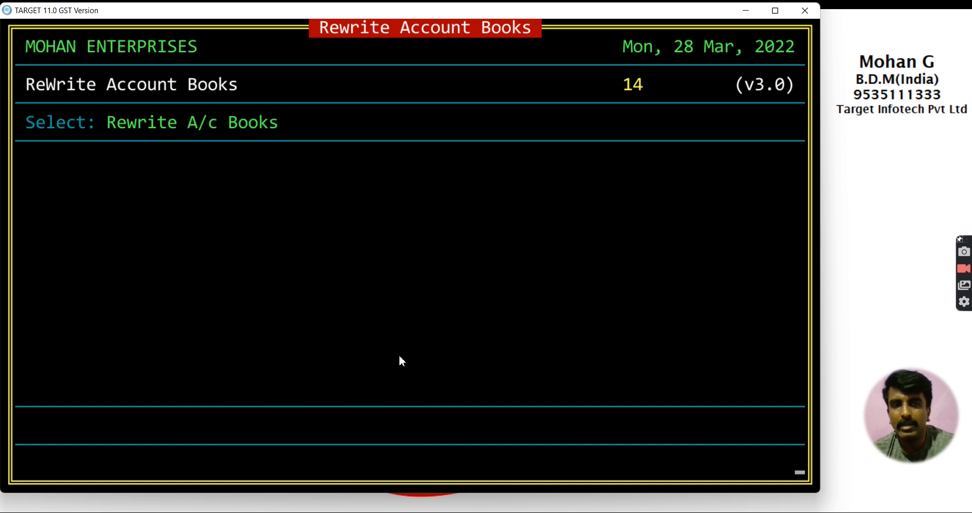
Step: Rewrite the account books (77 accounts in 47 groups) and dismiss the Done notice
key("Return")
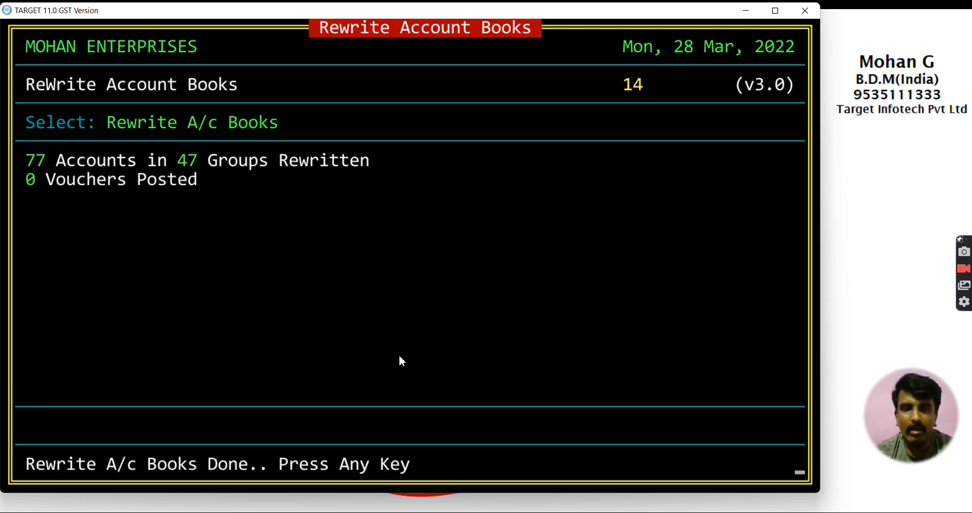
key("Return")
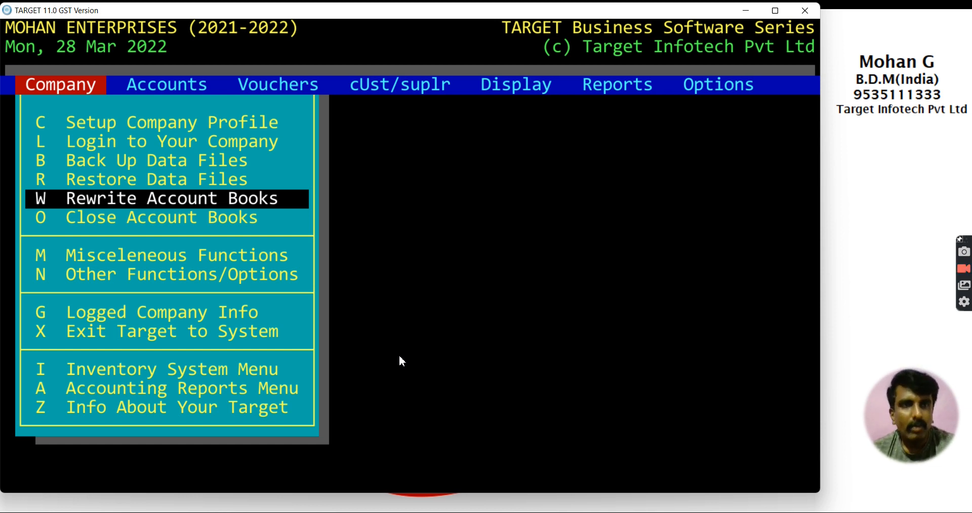
key("Down")
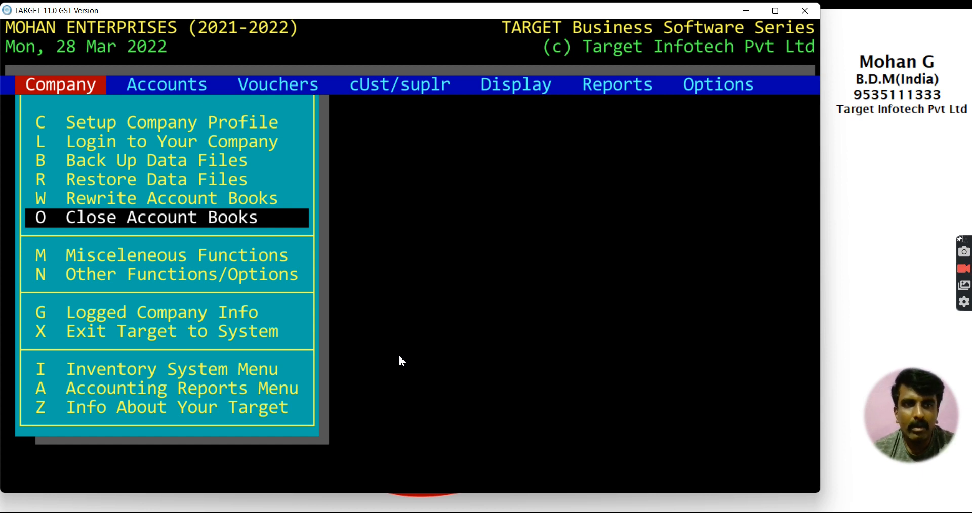
Step: Open Close Account Books from the Company menu
key("Up")
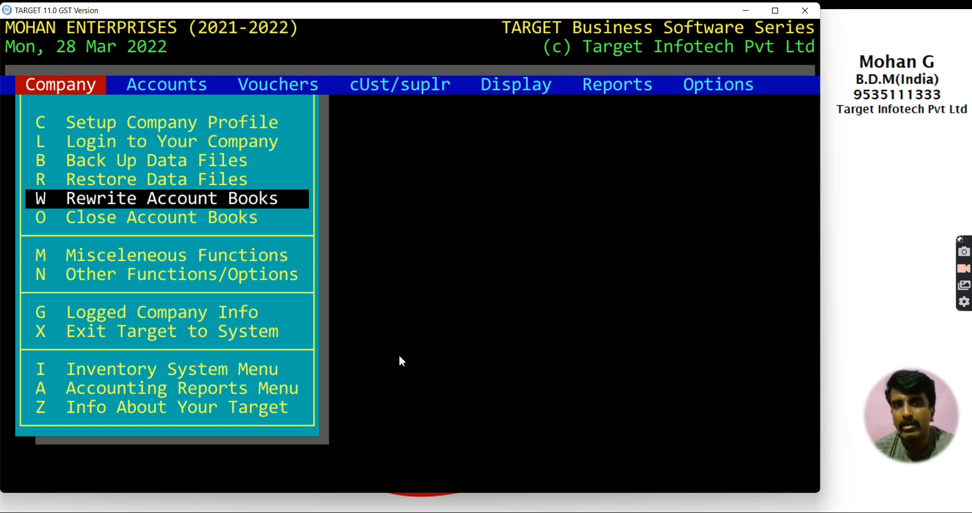
key("Down")
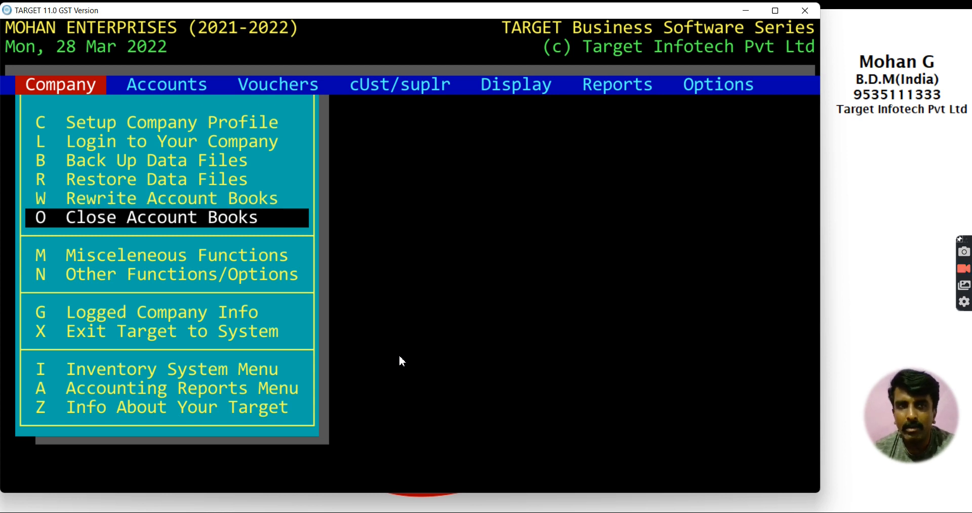
key("Up")
key("Down")
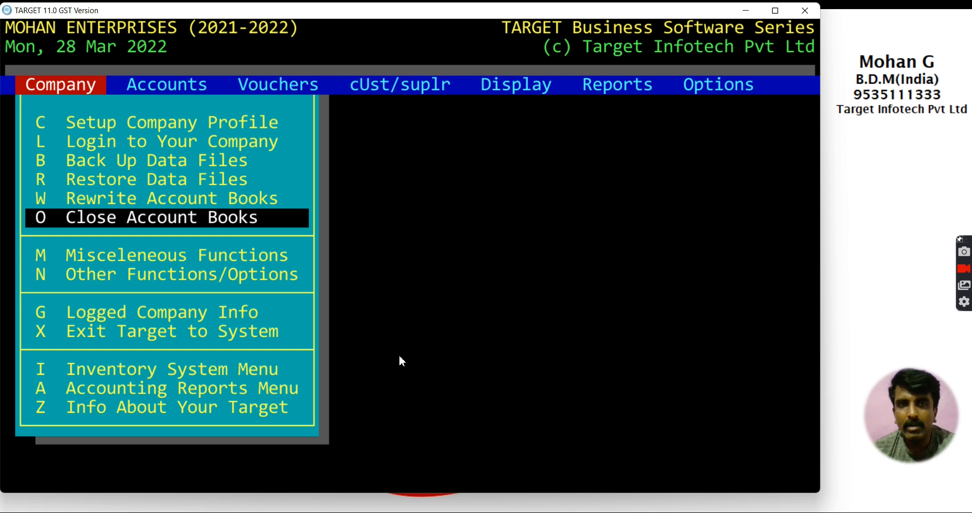
key("Return")
Step: Choose Close Books for 2021-2022 to reach the balance transfer options
key("Down")
key("Up")
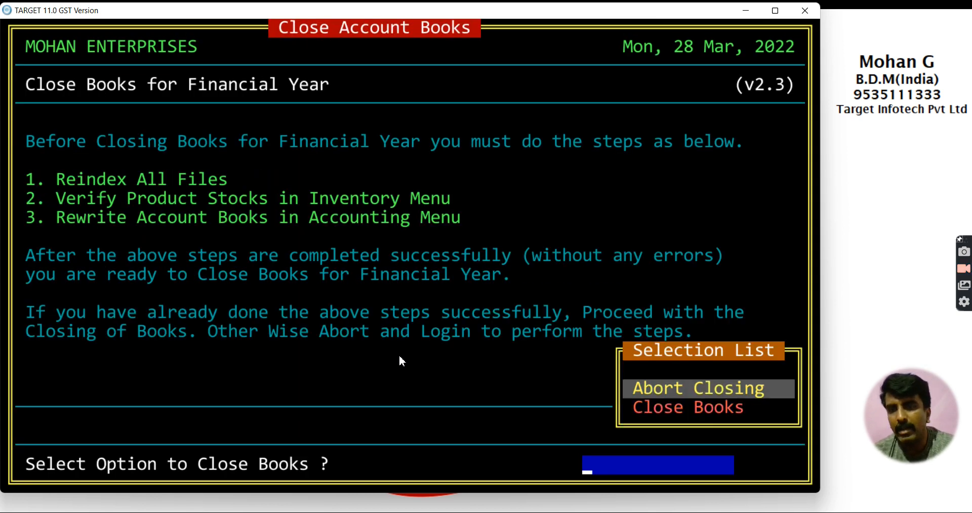
key("Down")
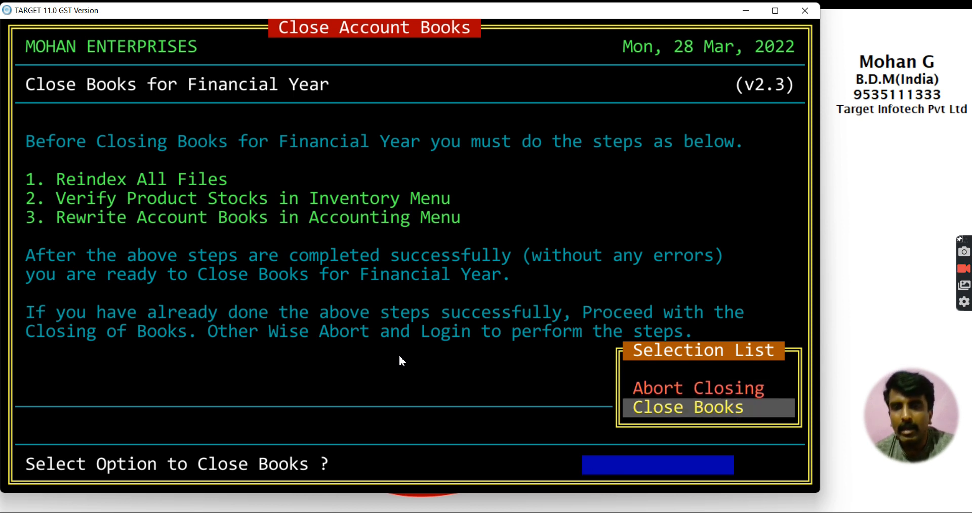
key("Return")
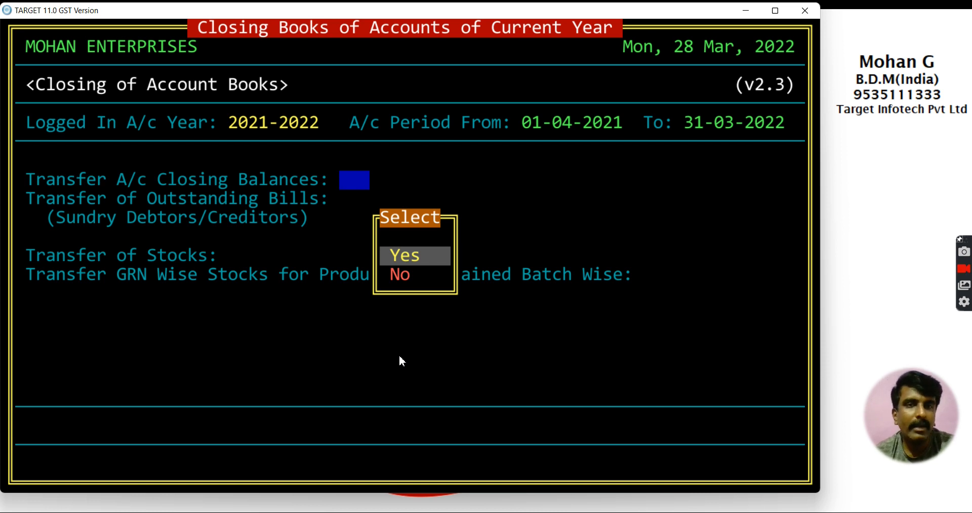
key("Return")
Step: Try Transfer A/c Closing Balances as No, then set it back to Yes
key("Escape")
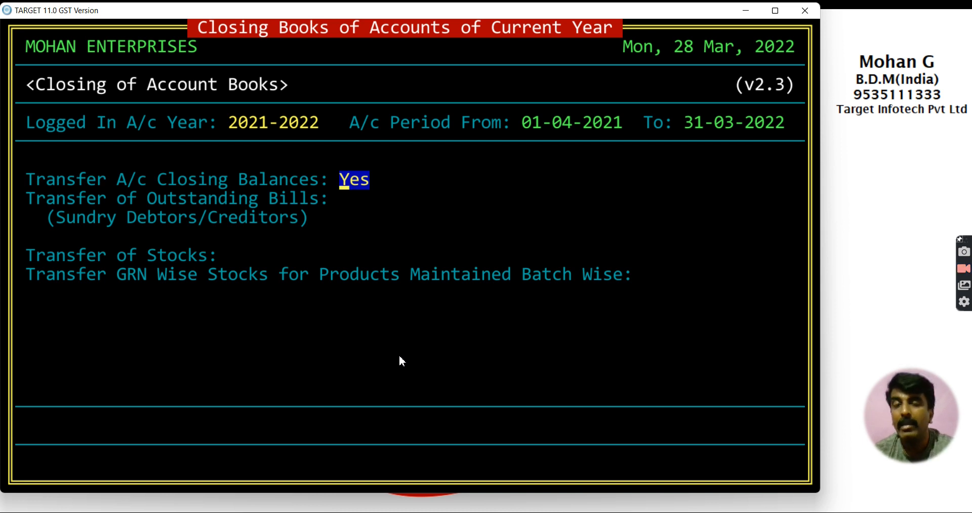
key("Return")
key("Down")
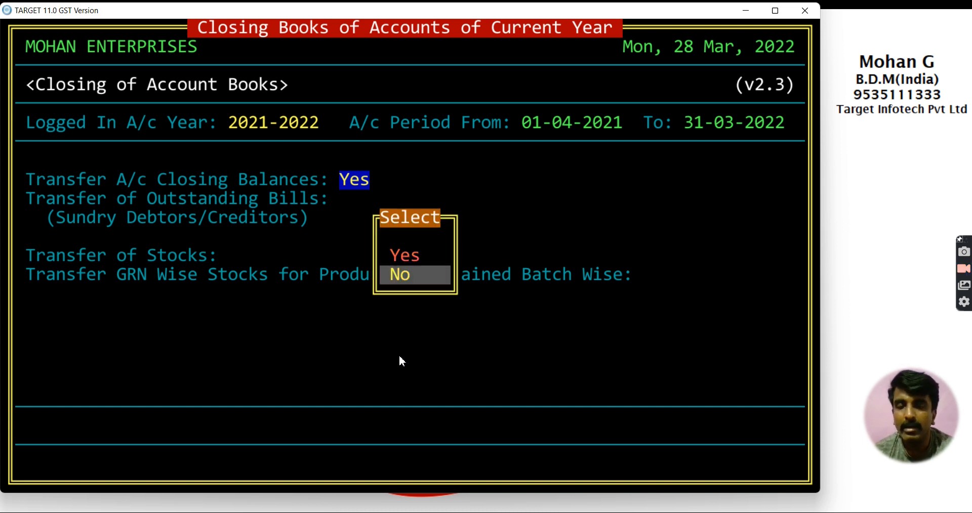
key("Return")
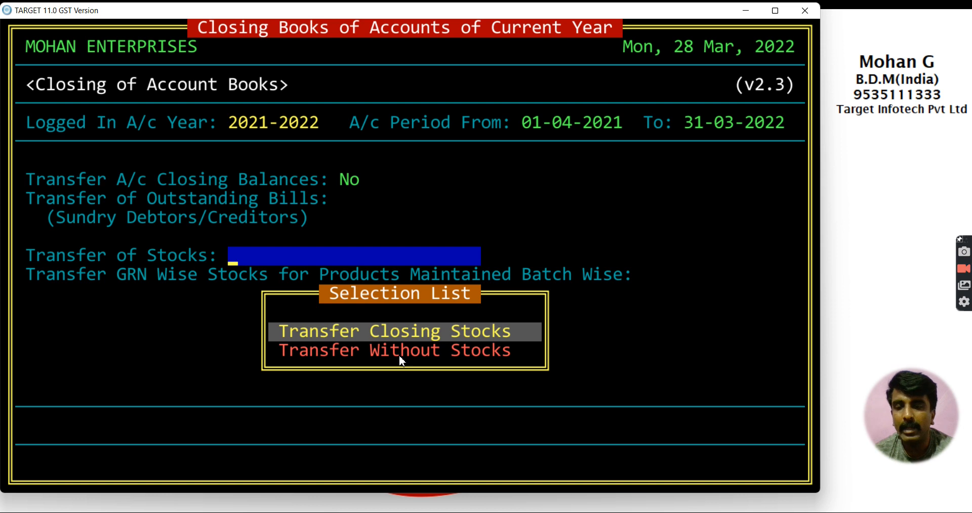
key("Escape")
key("Return")
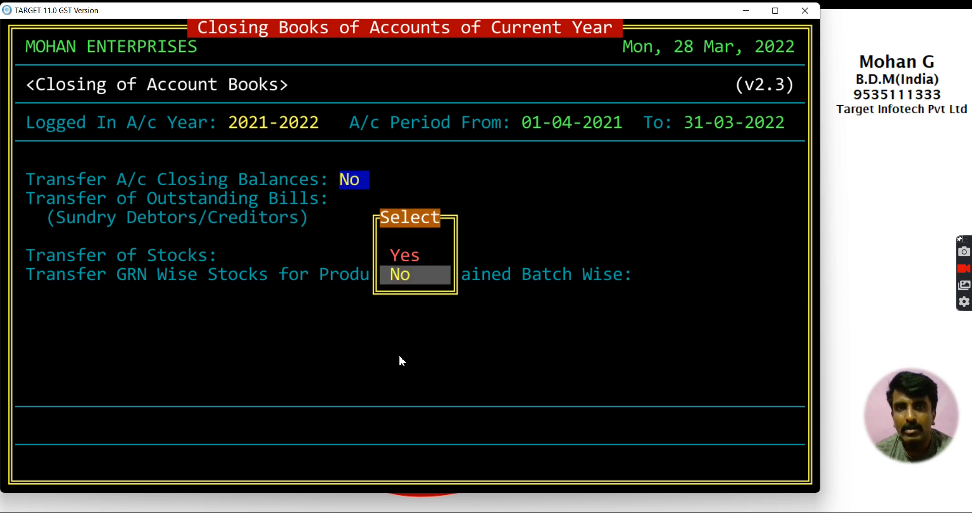
key("Up")
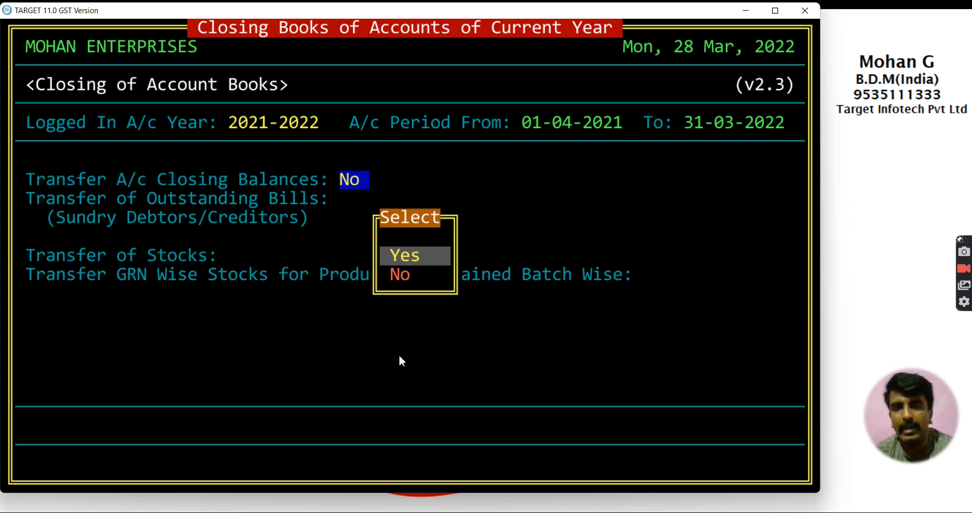
key("Return")
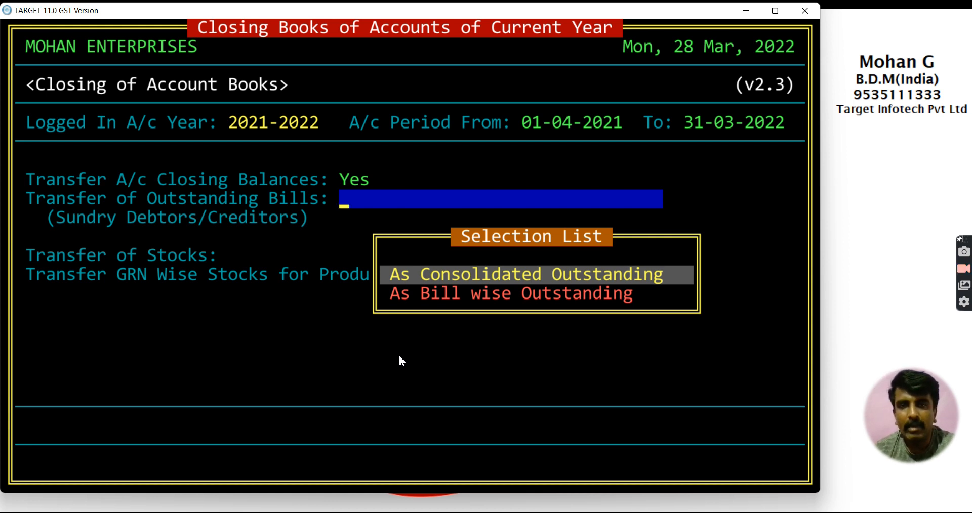
Step: Compare consolidated and bill-wise options, then set Transfer of Outstanding Bills to As Bill wise Outstanding
key("Down")
key("Up")
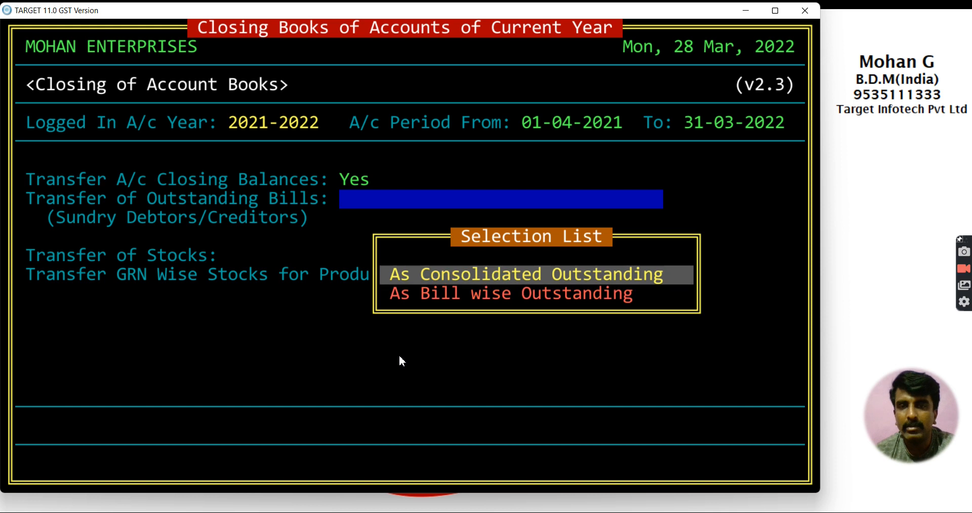
key("Down")
key("Up")
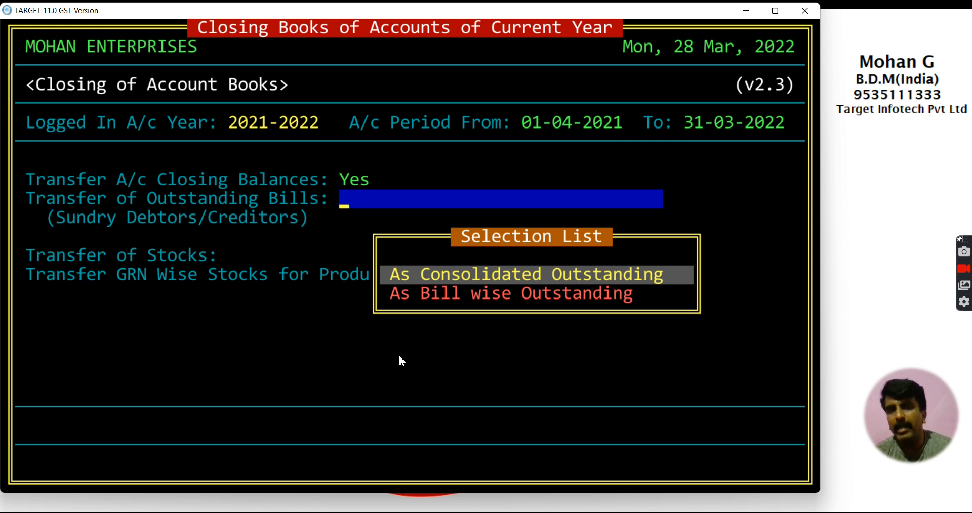
key("Down")
key("Up")
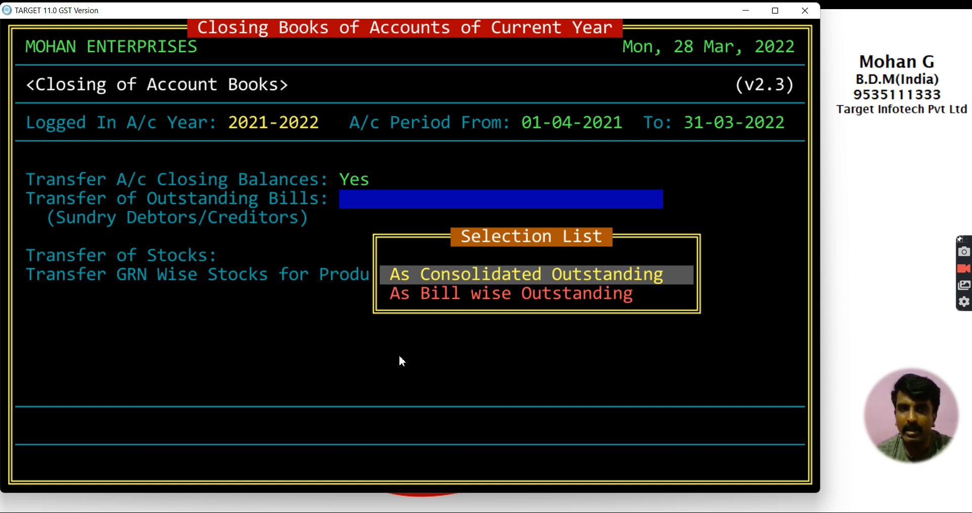
key("Down")
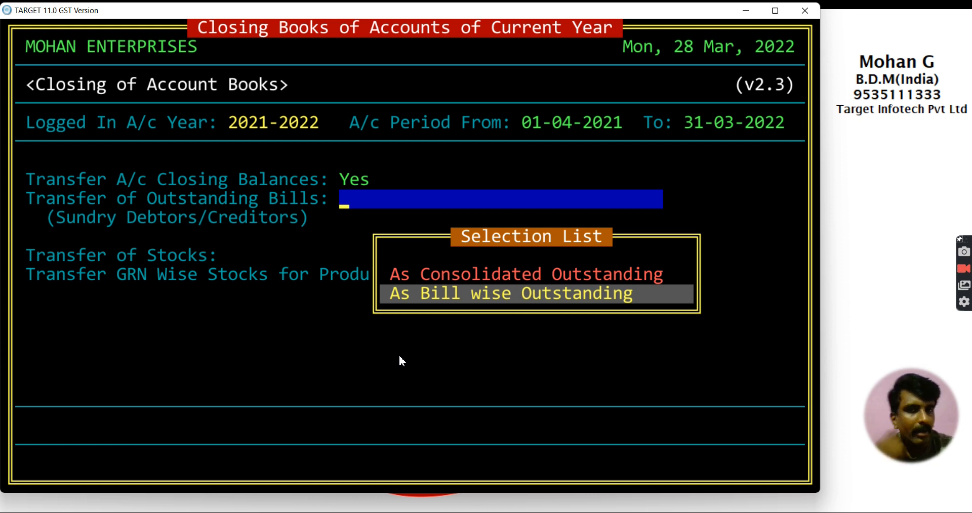
key("Up")
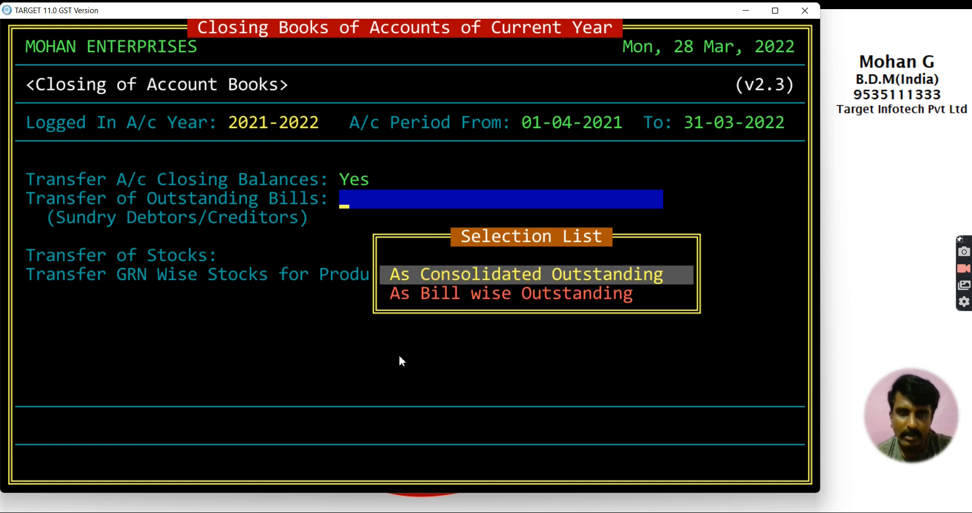
key("Down")
key("Up")
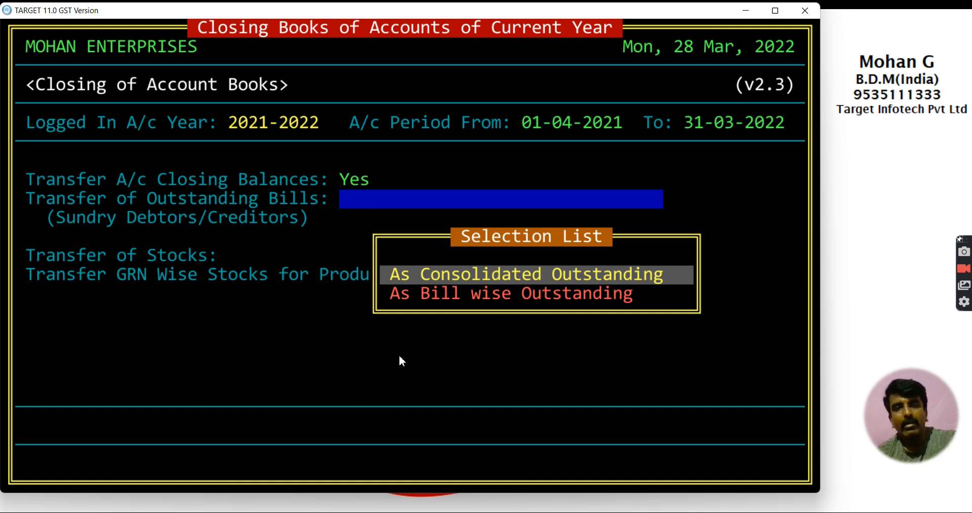
key("Down")
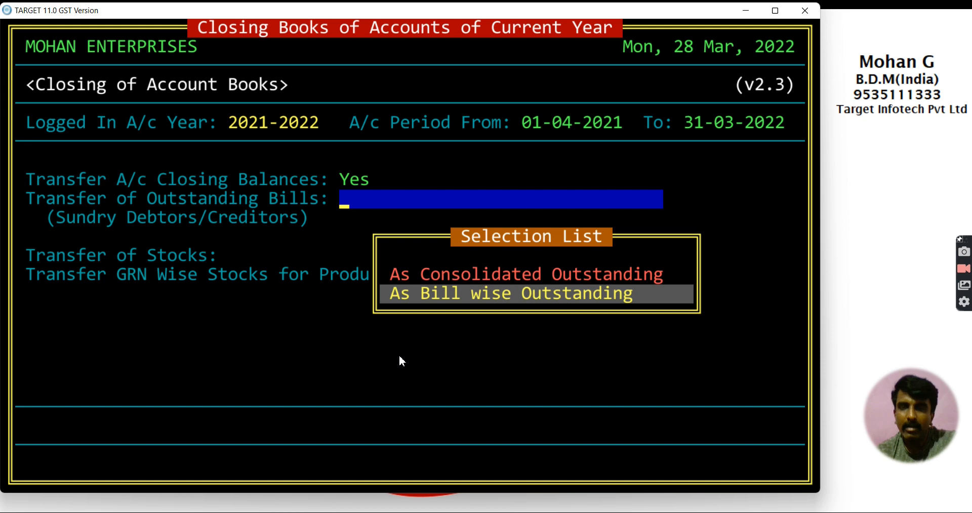
key("Return")
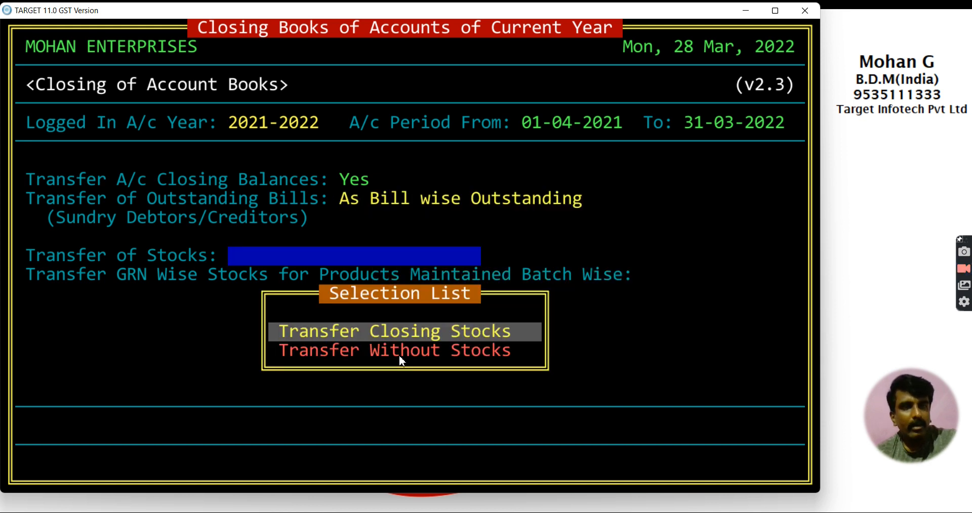
Step: Set Transfer of Stocks to Transfer Closing Stocks rather than without stocks
key("Down")
key("Up")
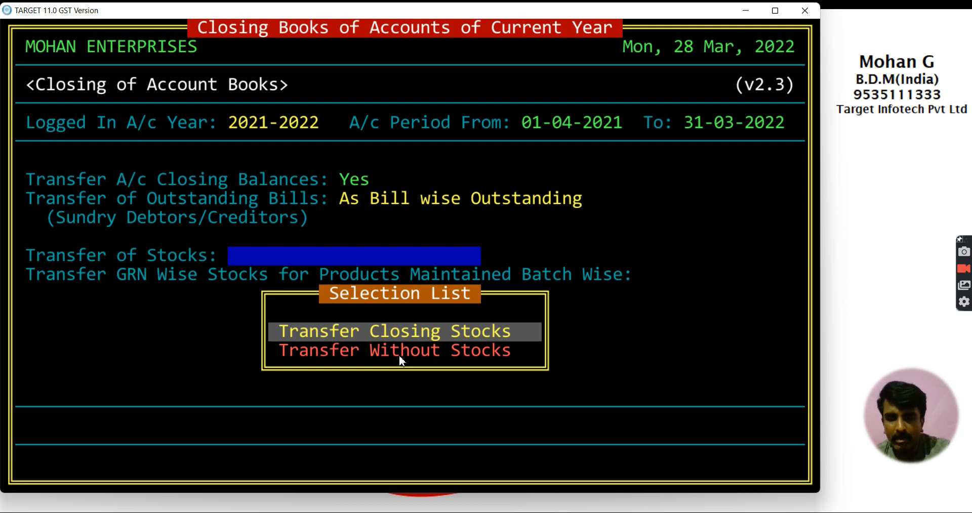
key("Down")
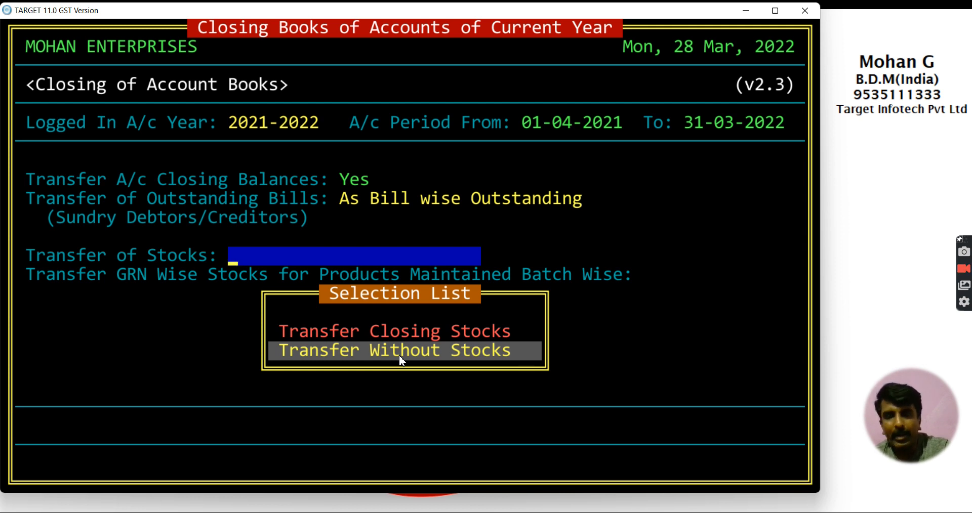
key("Up")
key("Down")
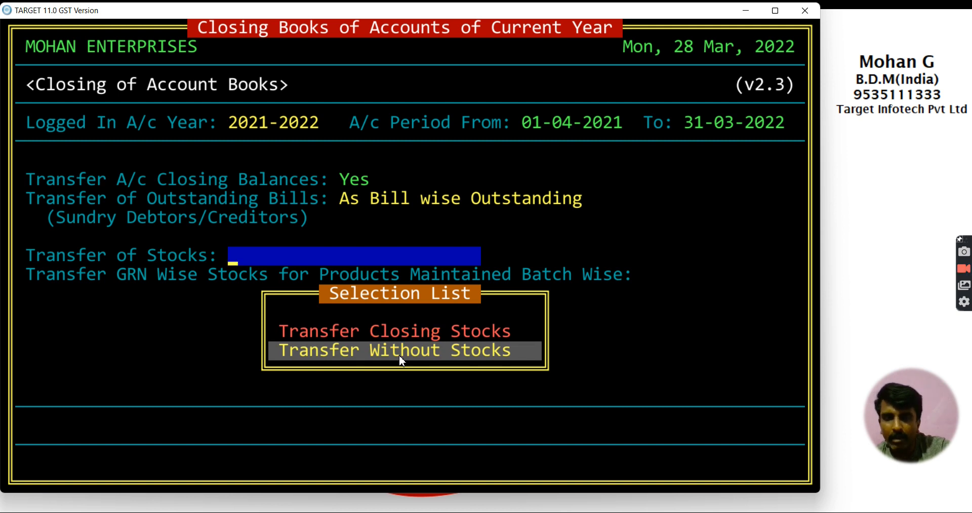
key("Up")
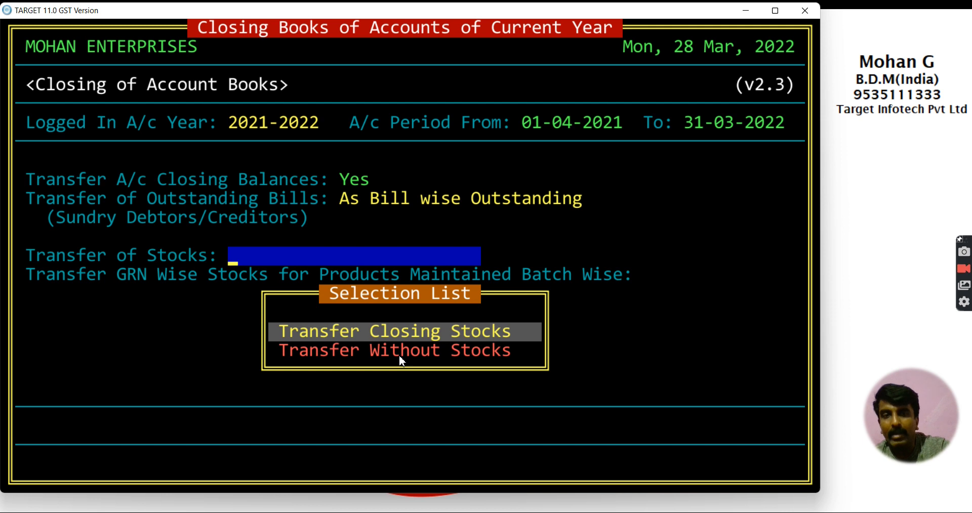
key("Down")
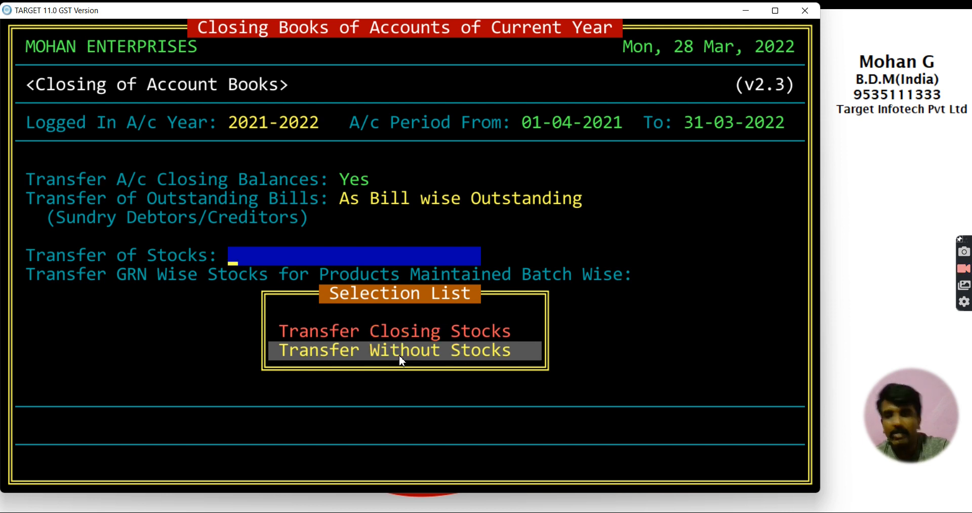
key("Up")
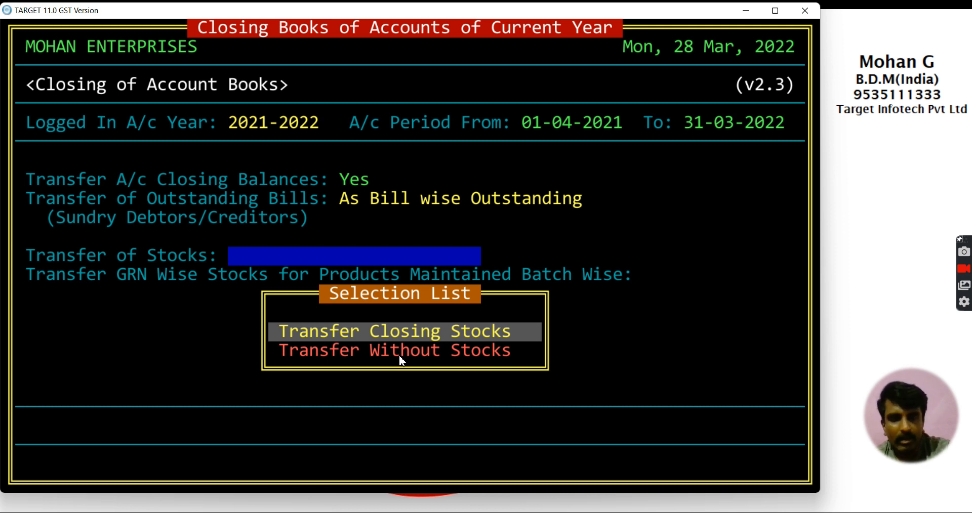
key("Return")
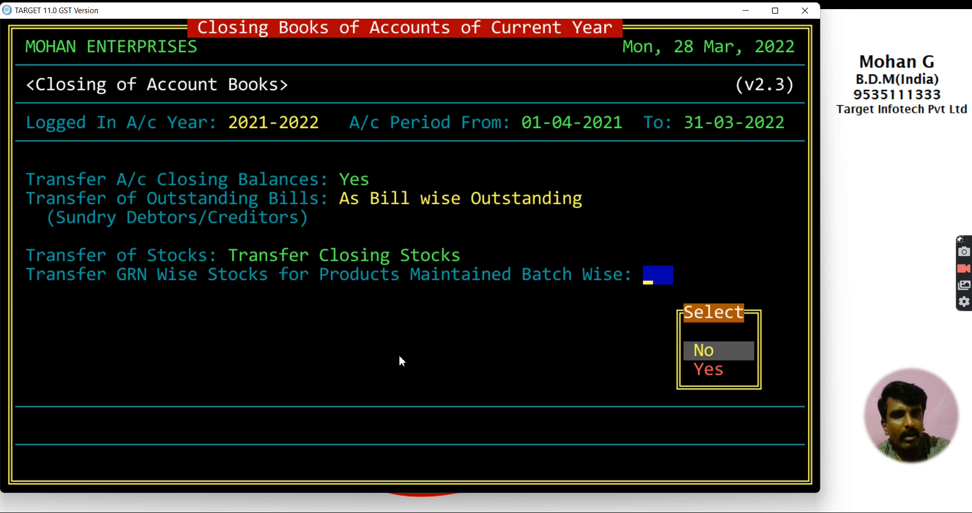
Step: Choose Yes for GRN-wise batch stocks and answer Y to close books into next year
key("Down")
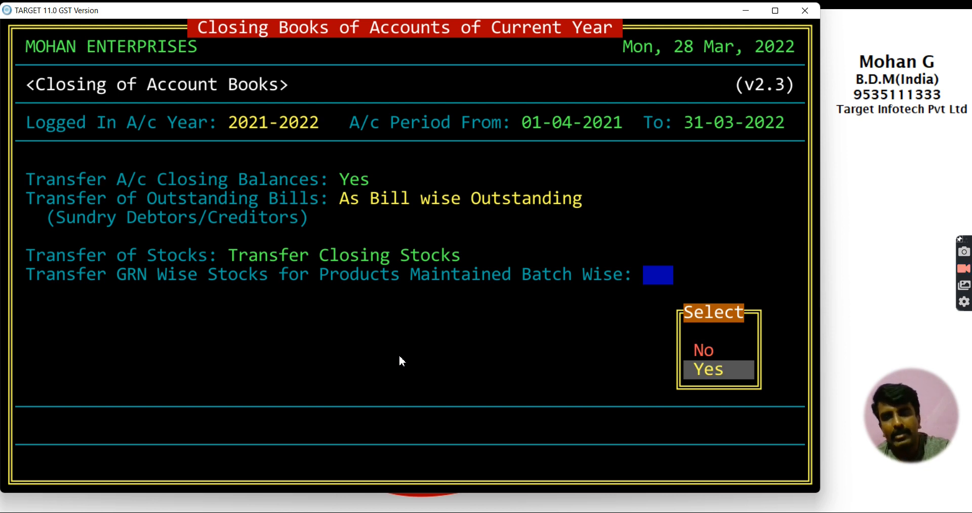
key("Up")
key("Down")
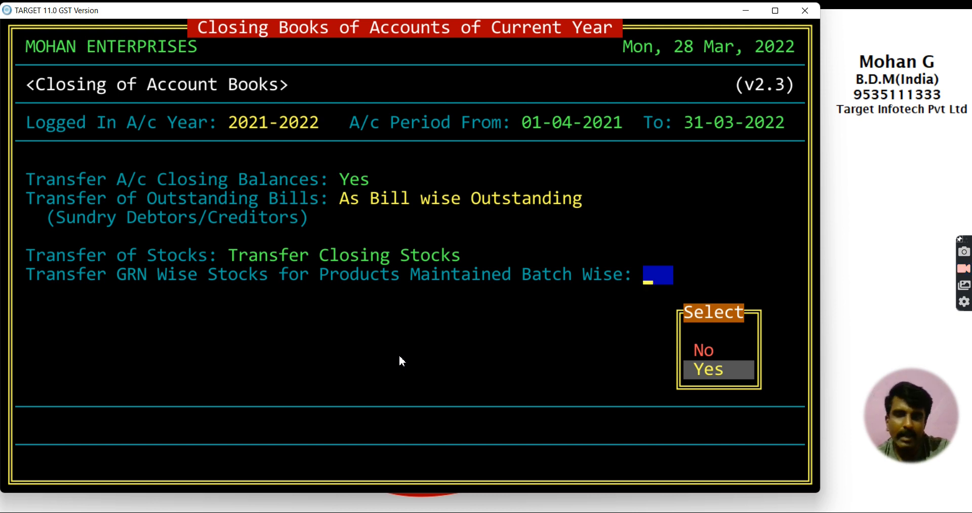
key("Return")
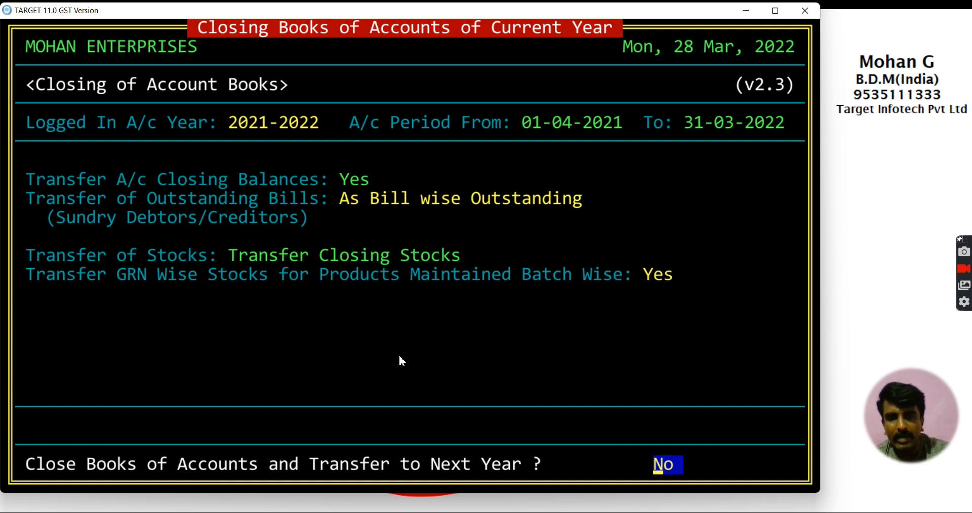
type("y")
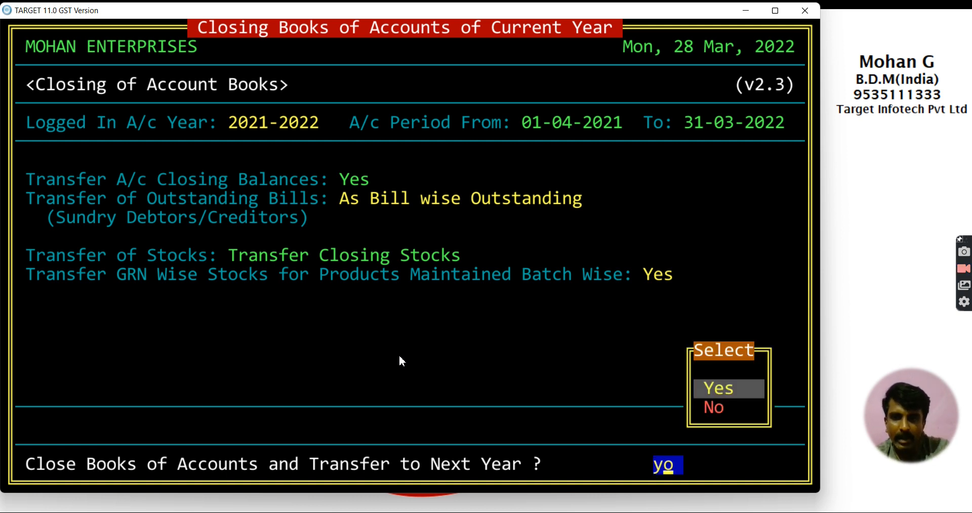
key("Return")
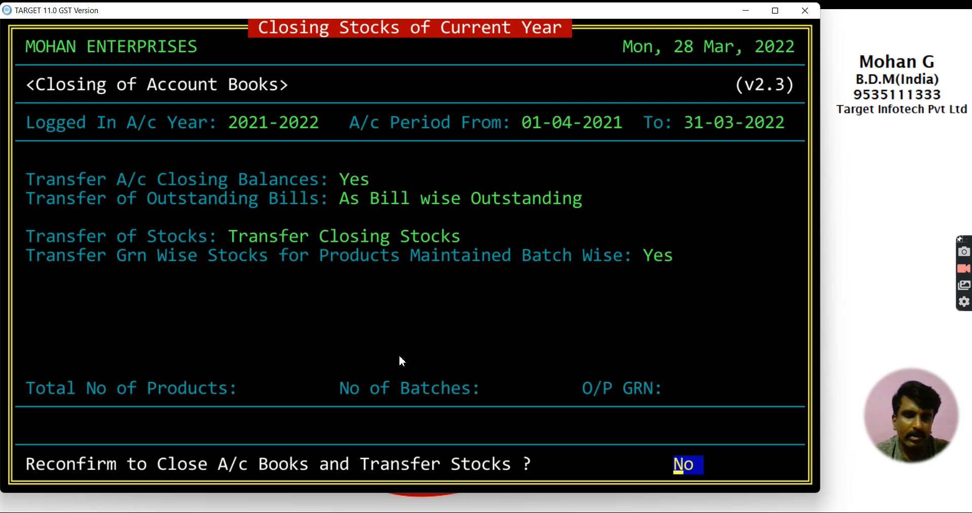
Step: Reconfirm with Y, close 2021-2022 into 2022-2023, and verify product stocks with F3
type("y")
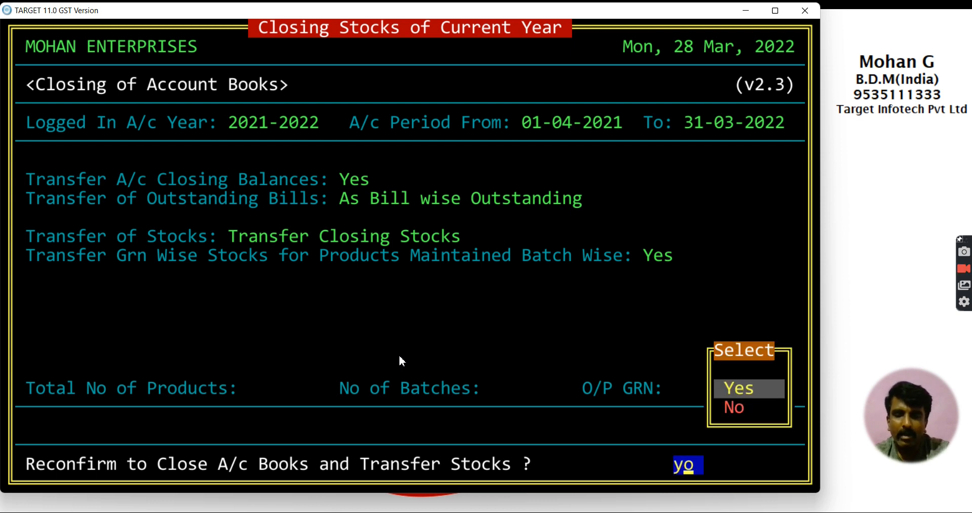
key("Return")
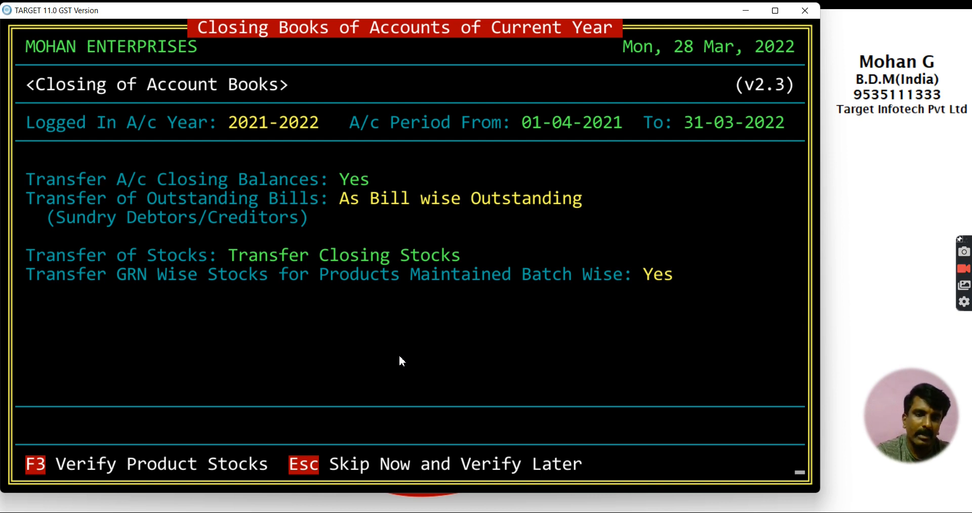
key("F3")
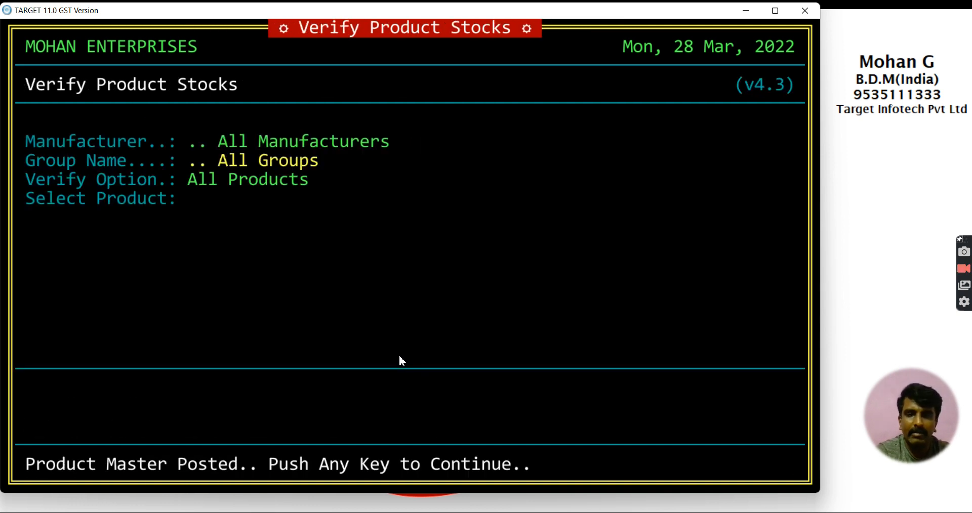
key("Return")
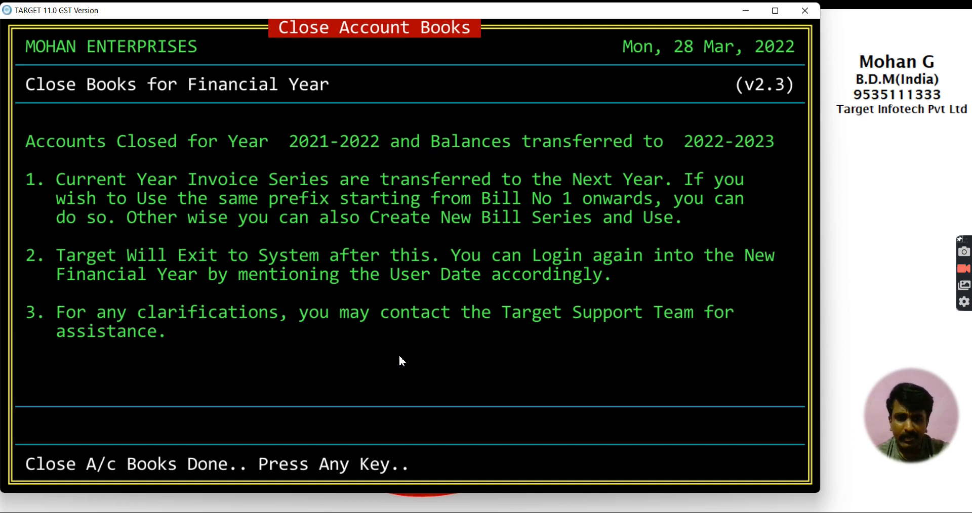
Step: Log off and log into DEMO COMPANY 1 with the user name, password and signature
key("Return")
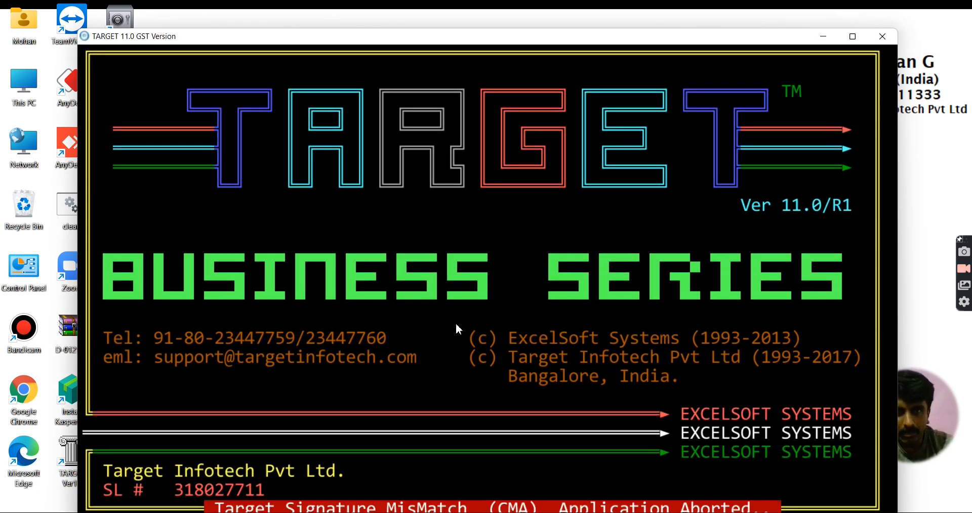
key("Return")
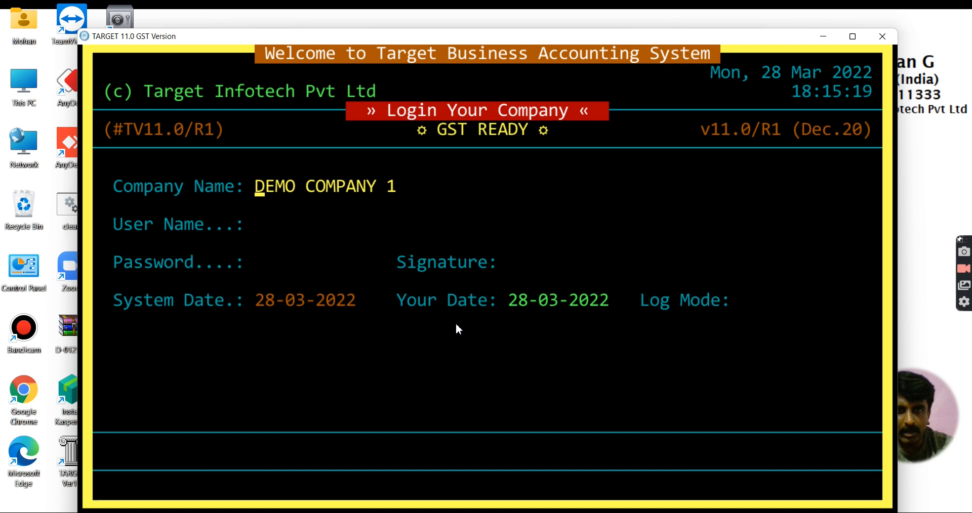
key("Return")
type("xl")
key("Return")
type("xl")
key("Return")
type("xl")
key("Return")
key("Return")
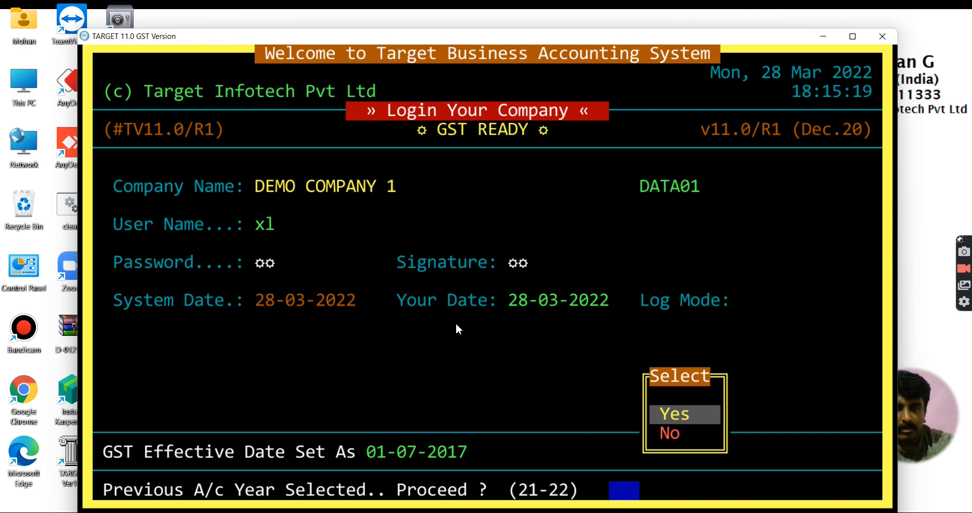
Step: Set the login date to 01-04-2022 and go to invoice preparation
key("Return")
type("01-")
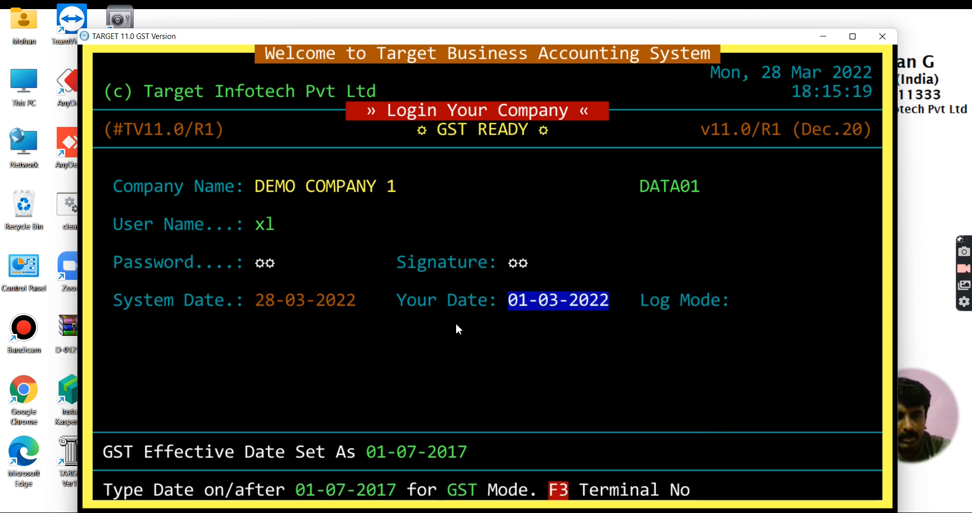
type("04")
key("Return")
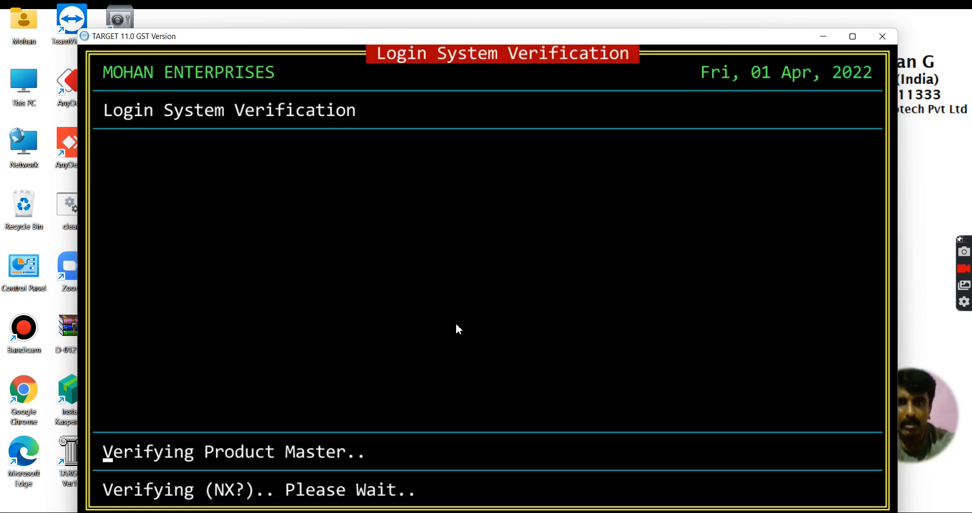
key("Right")
key("Right")
key("Right")
Step: Start an invoice for General Customer with number 1501 dated 01-04-2022
key("Return")
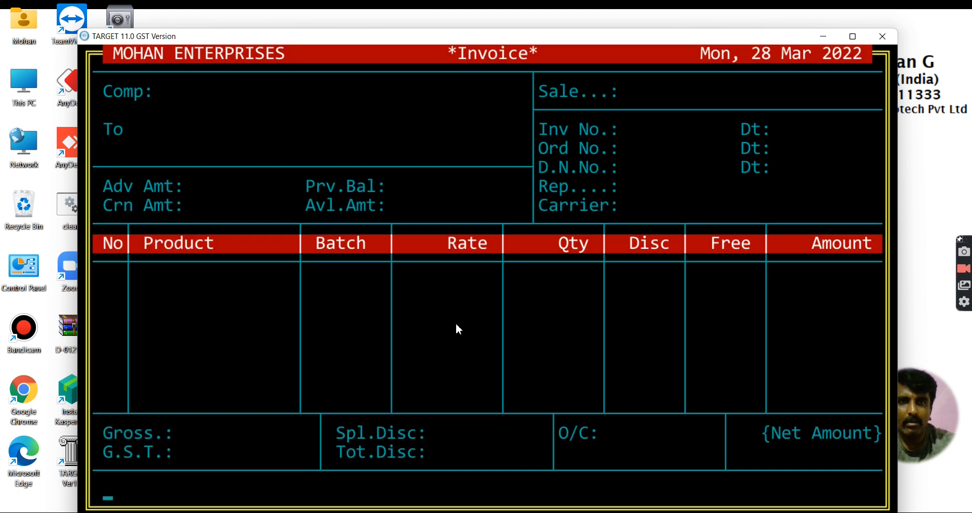
key("Return")
key("Escape")
key("Return")
key("Return")
key("Return")
key("Return")
key("Return")
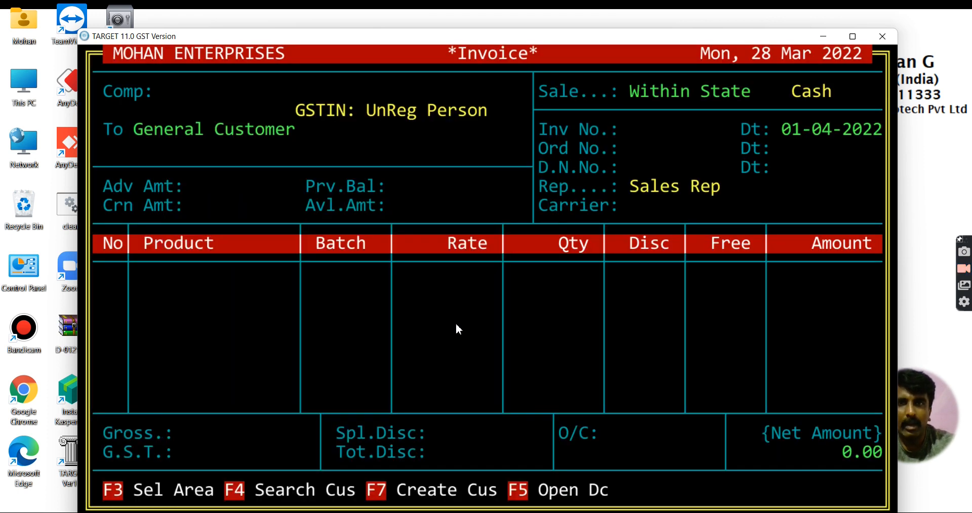
key("Return")
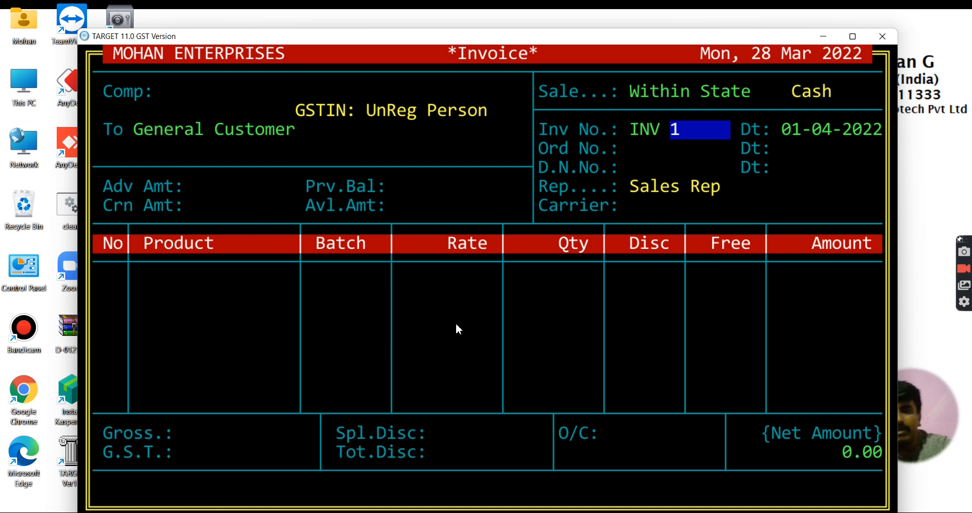
left_click_drag(610, 41, 531, 20)
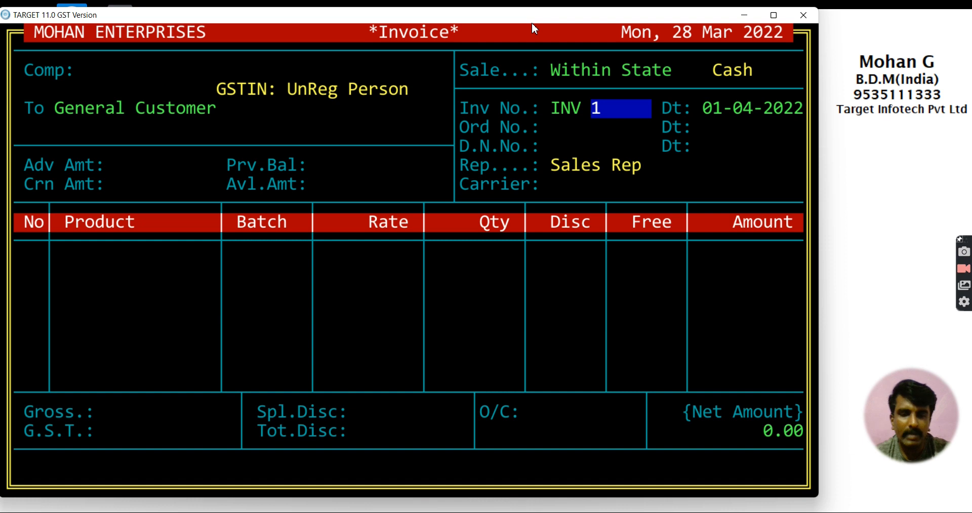
type("1501")
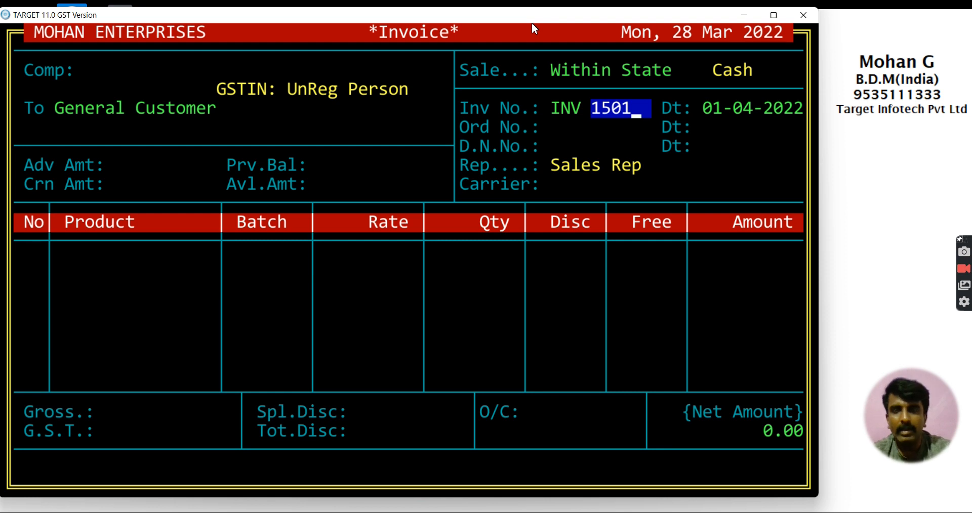
key("Return")
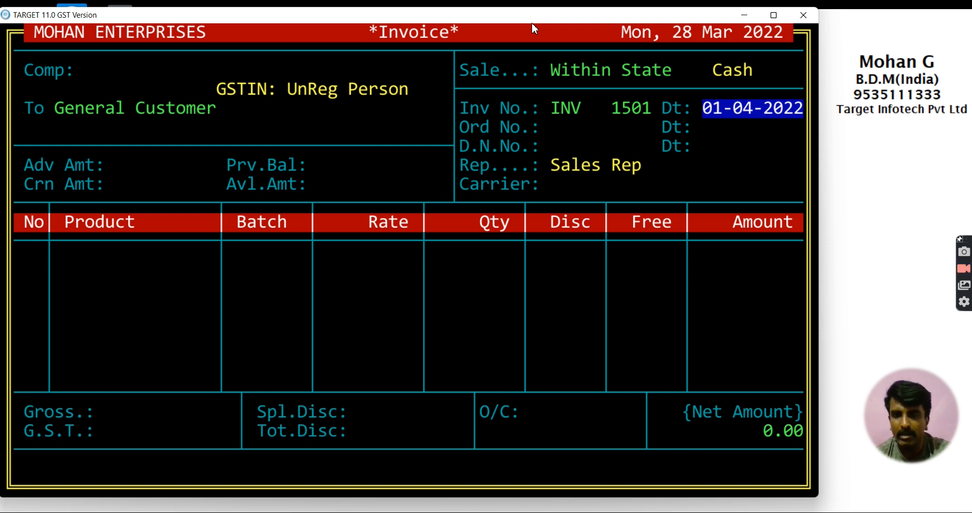
key("Return")
key("Return")
Step: Quit the invoice to the main menu and exit TARGET to the system
key("Escape")
key("Escape")
key("Escape")
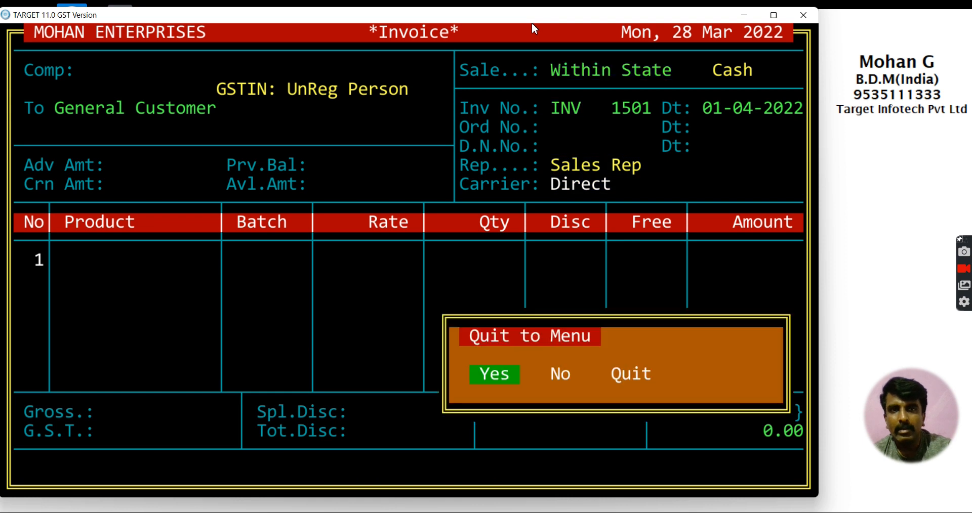
key("Return")
key("Escape")
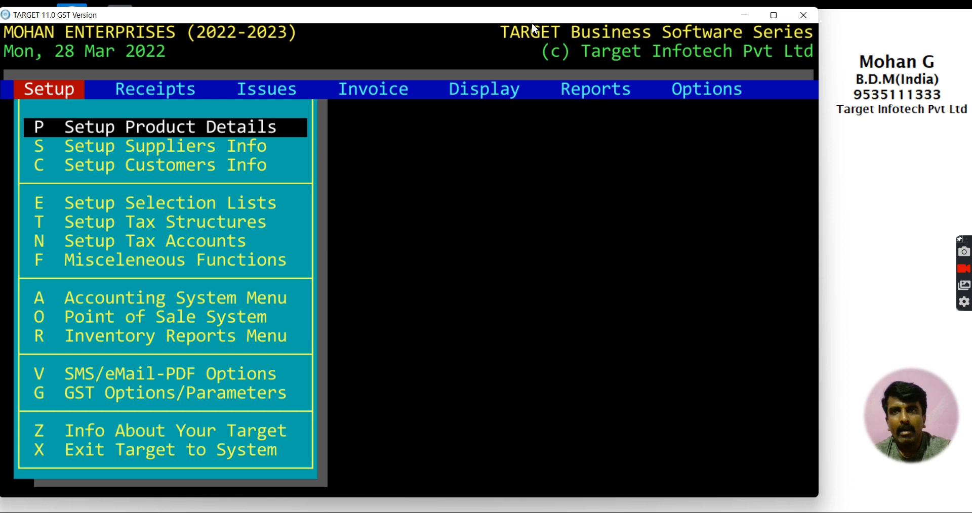
key("Down")
key("Down")
key("Down")
key("Down")
key("Down")
key("Down")
key("Down")
key("Down")
key("Down")
key("Down")
key("Down")
key("Down")
key("Down")
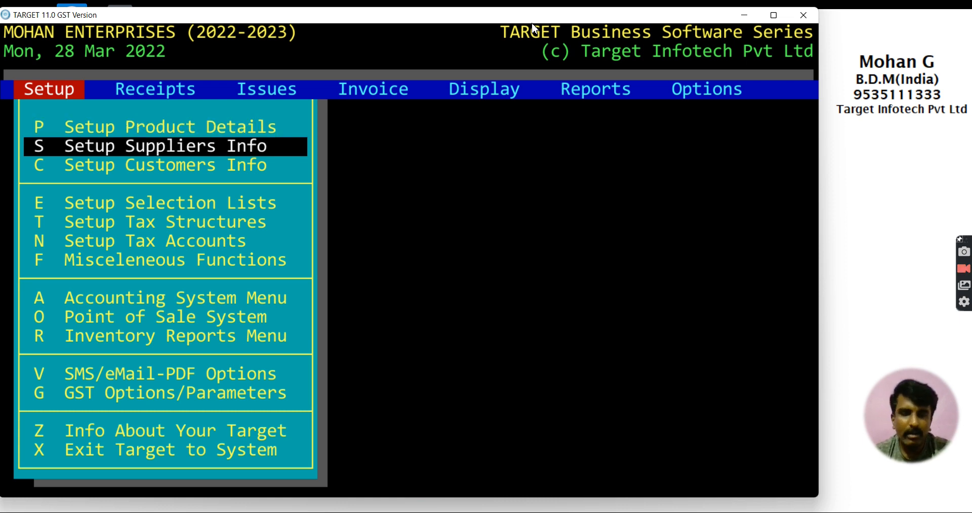
key("Return")
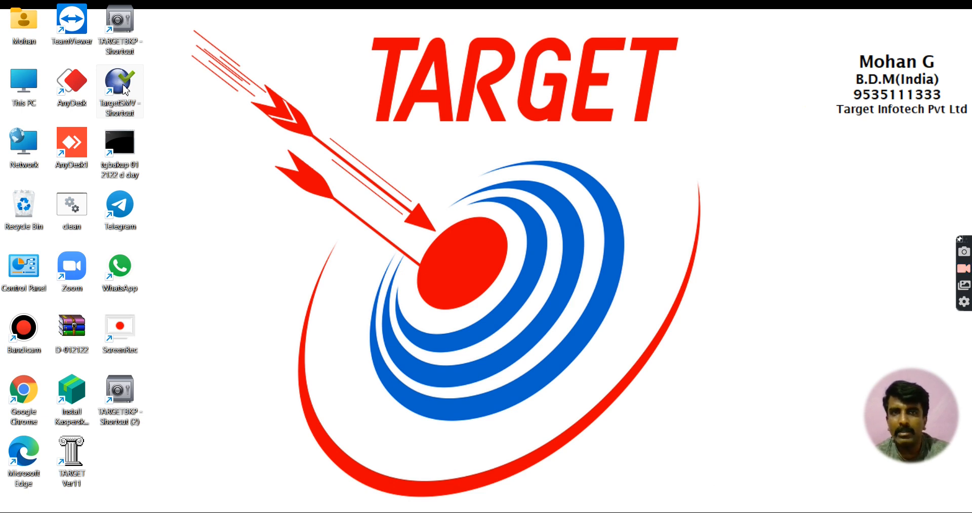
Step: Run Target Backup for financial year 2223, creating D-012223.zip, then quit the utility
double_click(126, 47)
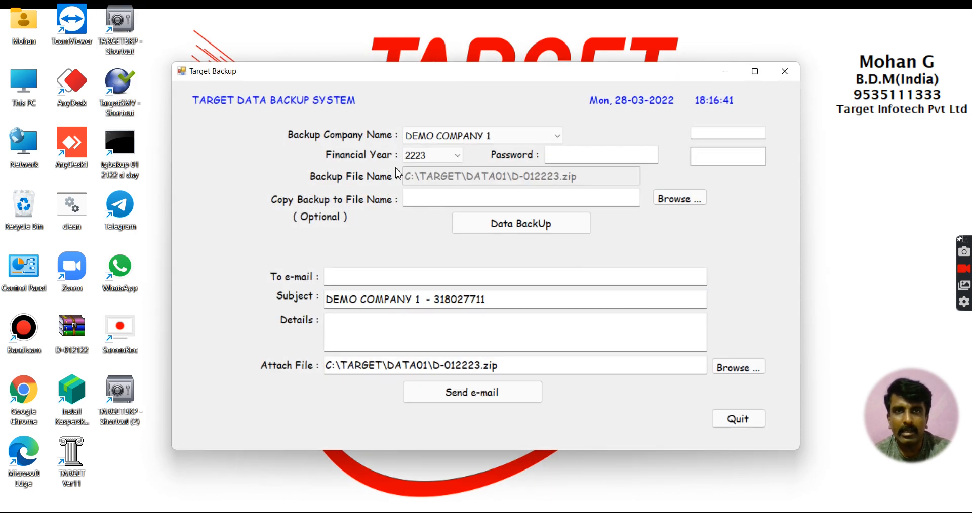
left_click(455, 157)
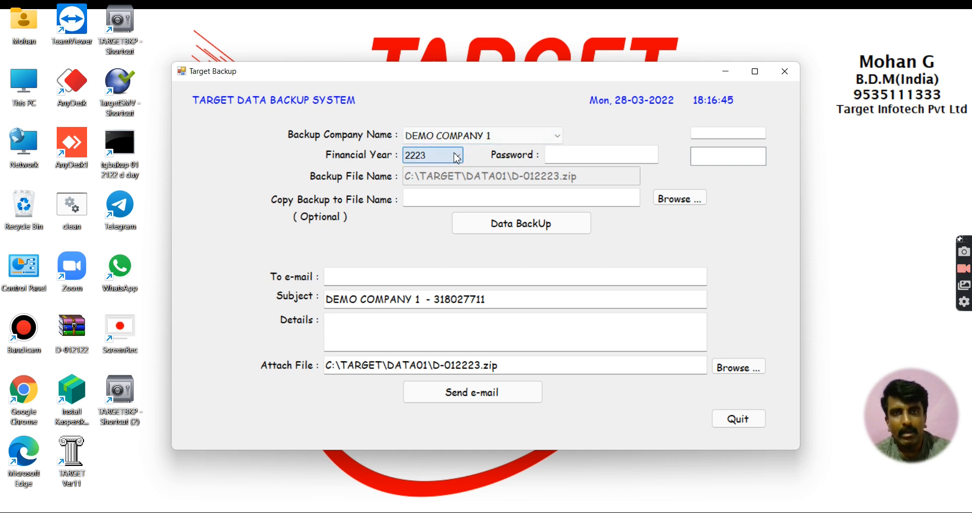
left_click(456, 156)
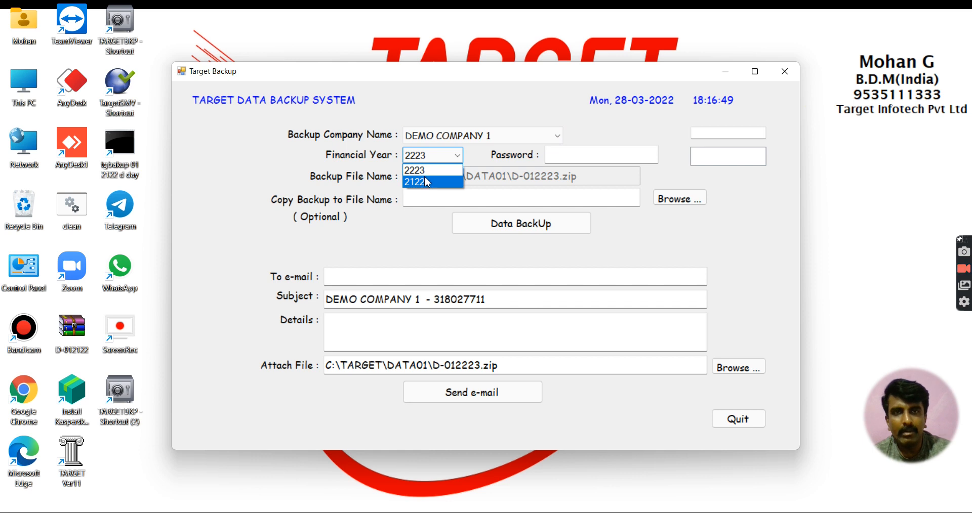
left_click(425, 170)
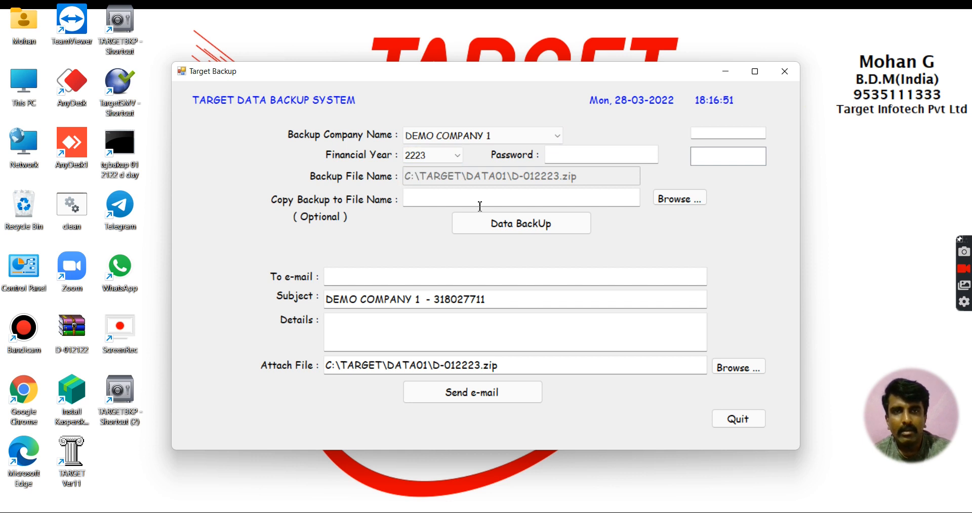
left_click(511, 229)
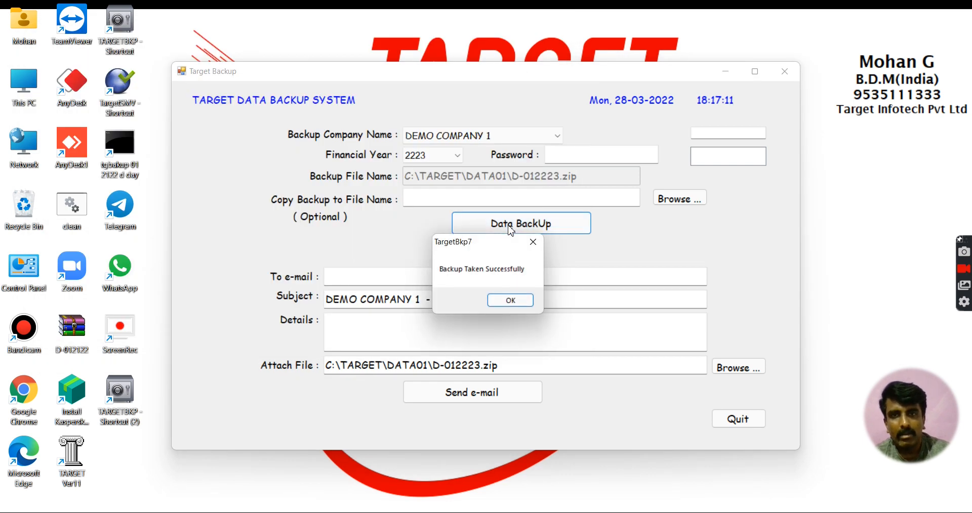
left_click(508, 301)
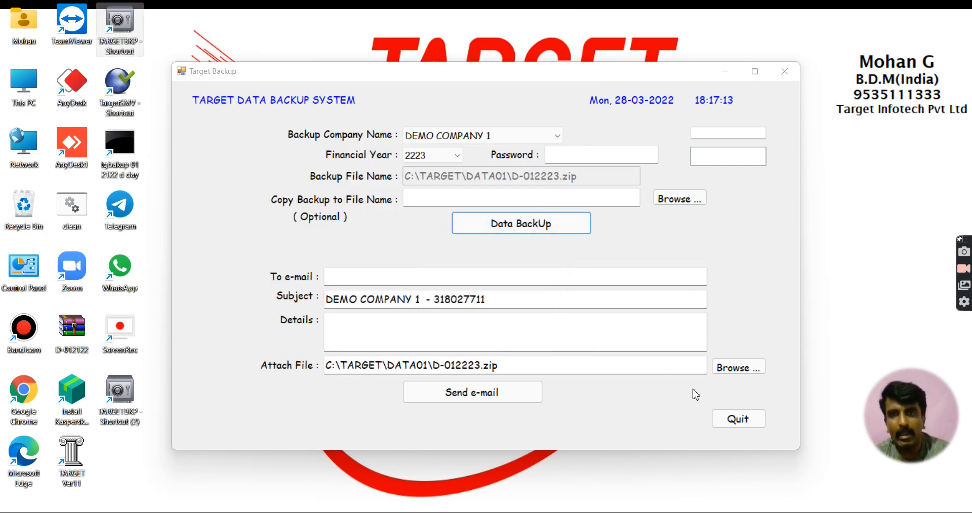
left_click(742, 418)
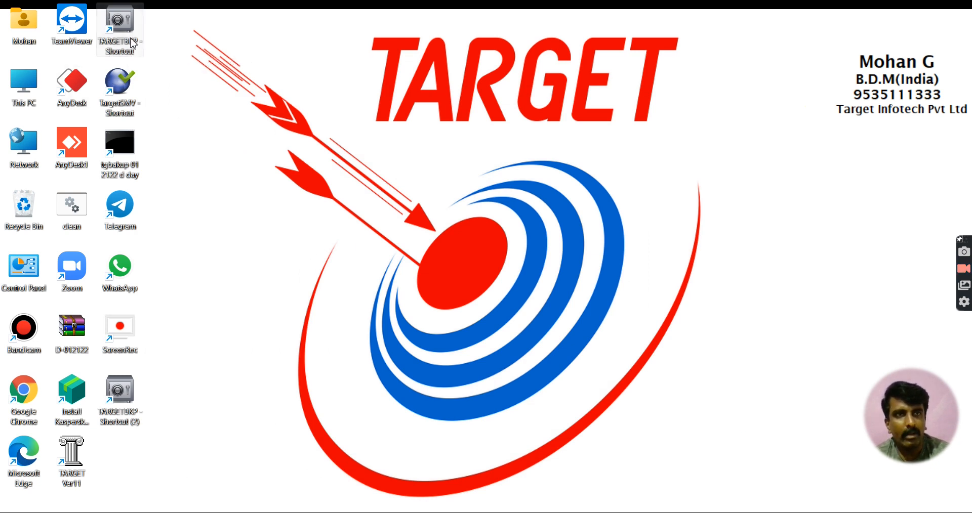
Step: Browse through This PC to the C:\TARGET\DATA01 folder
double_click(15, 100)
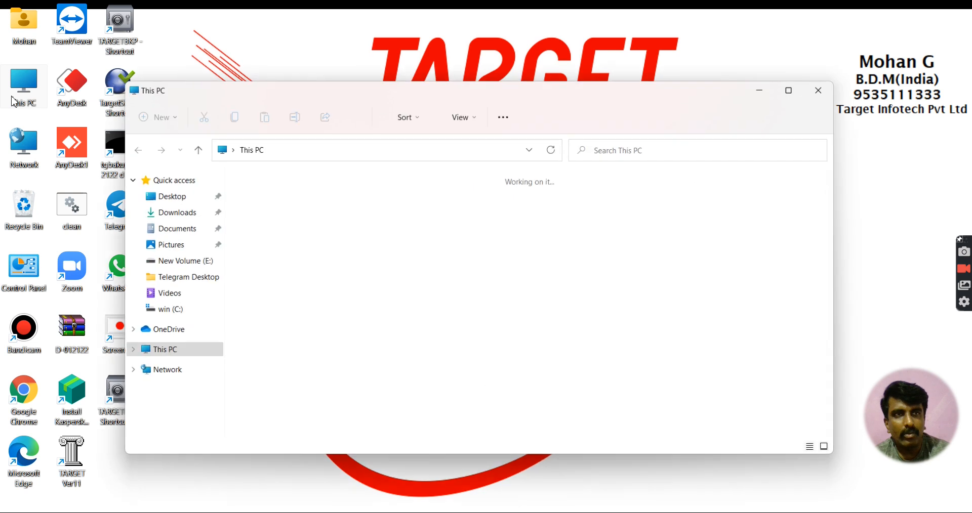
double_click(338, 297)
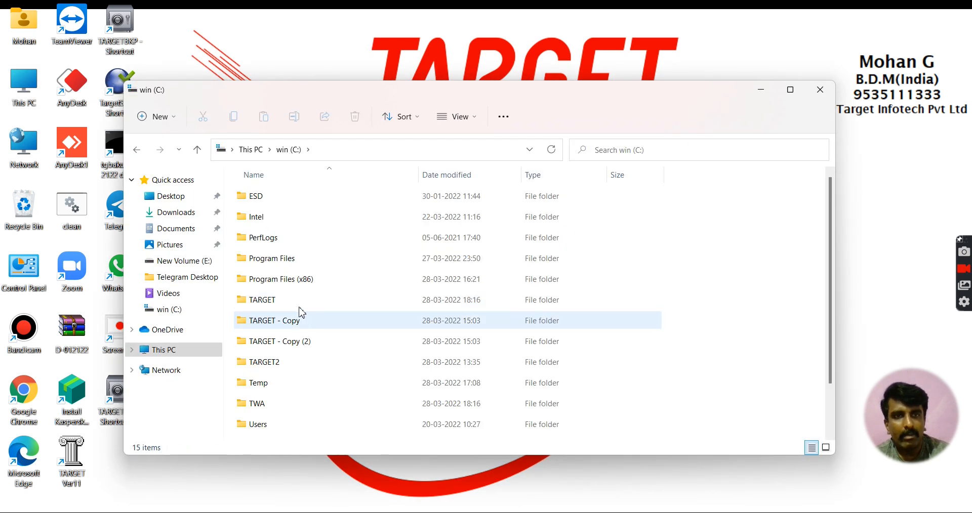
double_click(298, 302)
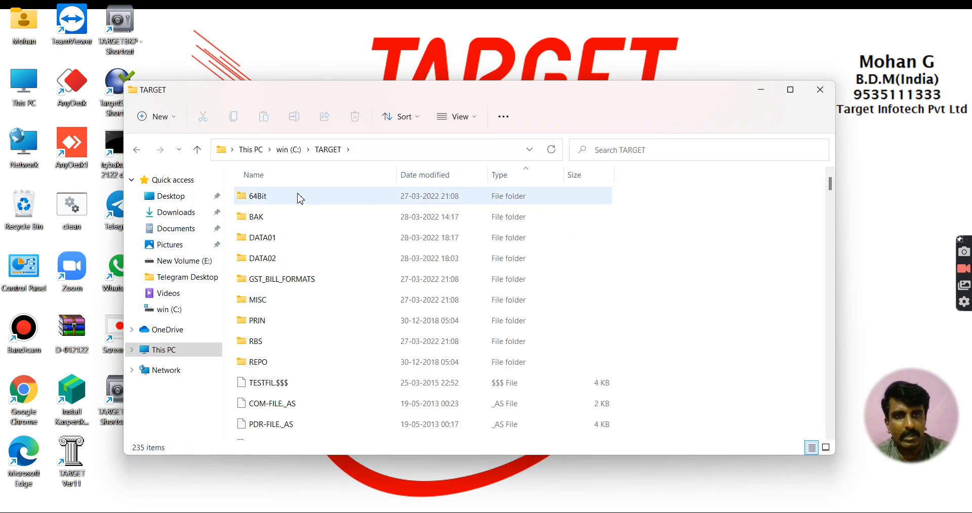
double_click(277, 239)
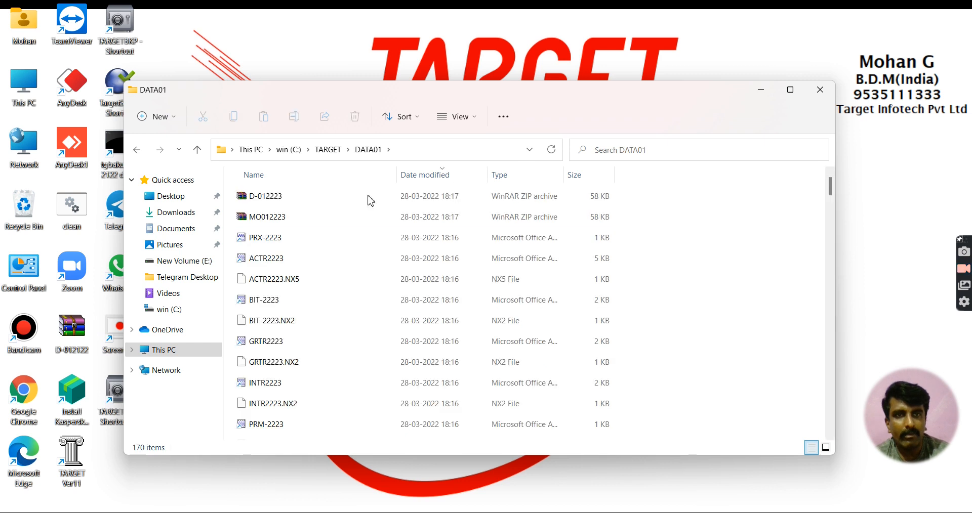
Step: Inspect the D-012223 and MO012223 zip backups (58 KB each), then close the folder window
left_click(272, 200)
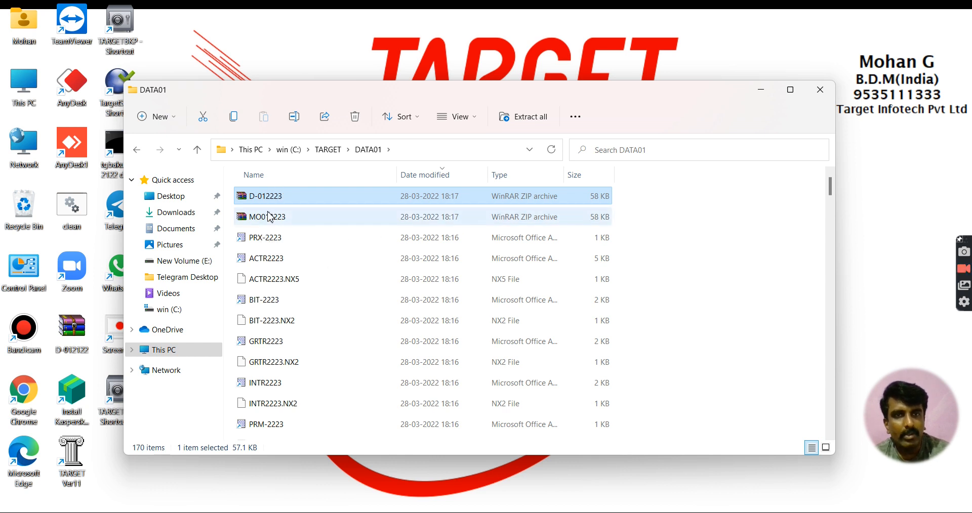
left_click(270, 217)
right_click(270, 218)
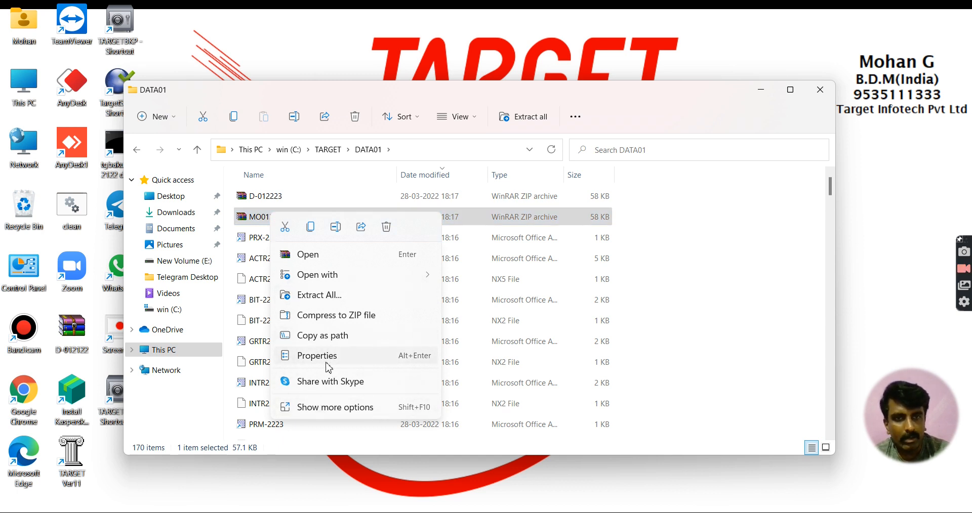
left_click(324, 408)
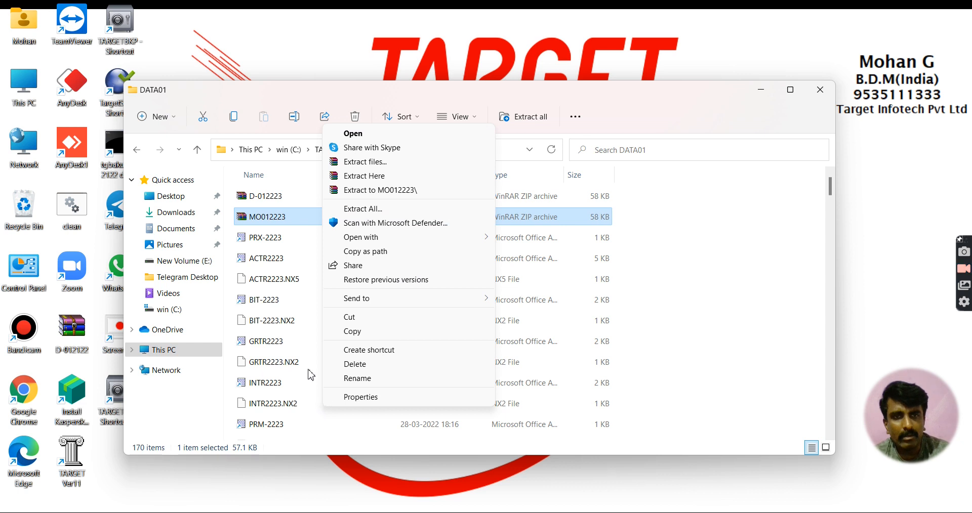
mouse_move(371, 304)
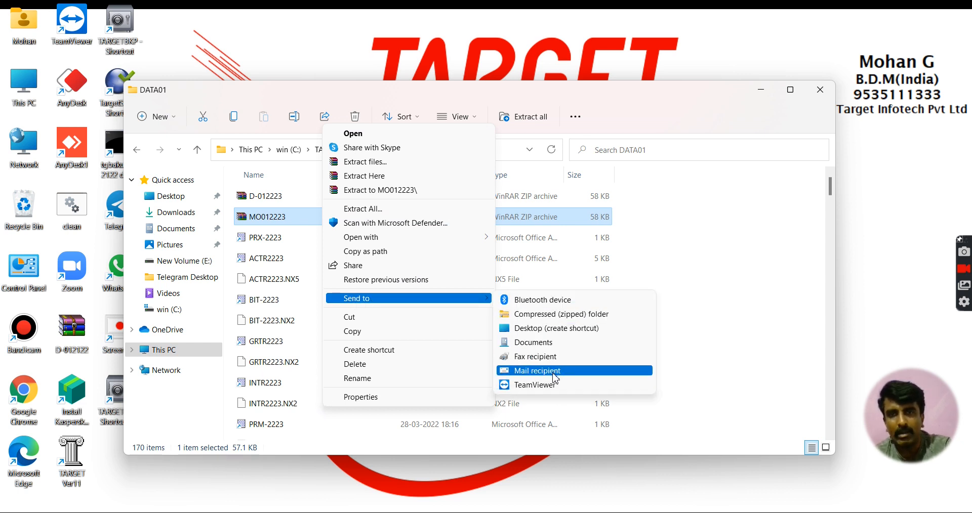
left_click(711, 269)
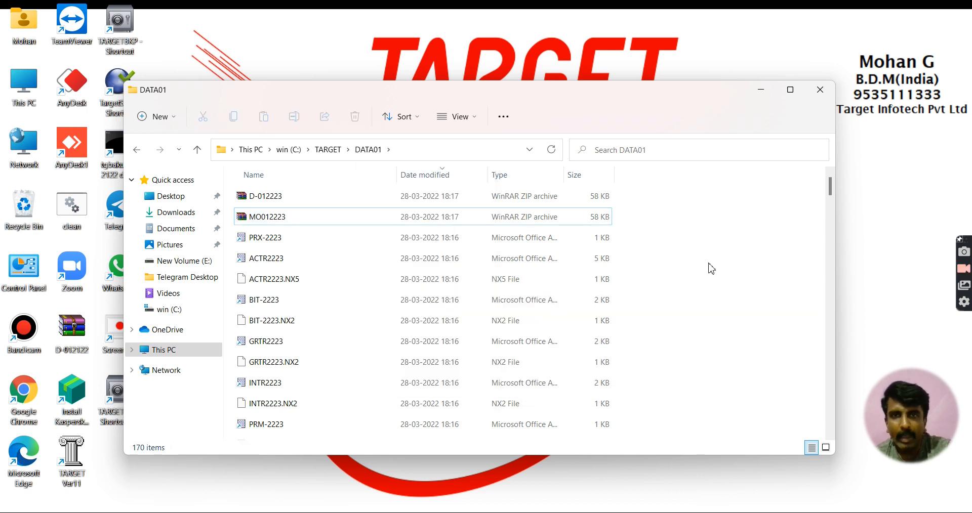
left_click(356, 222)
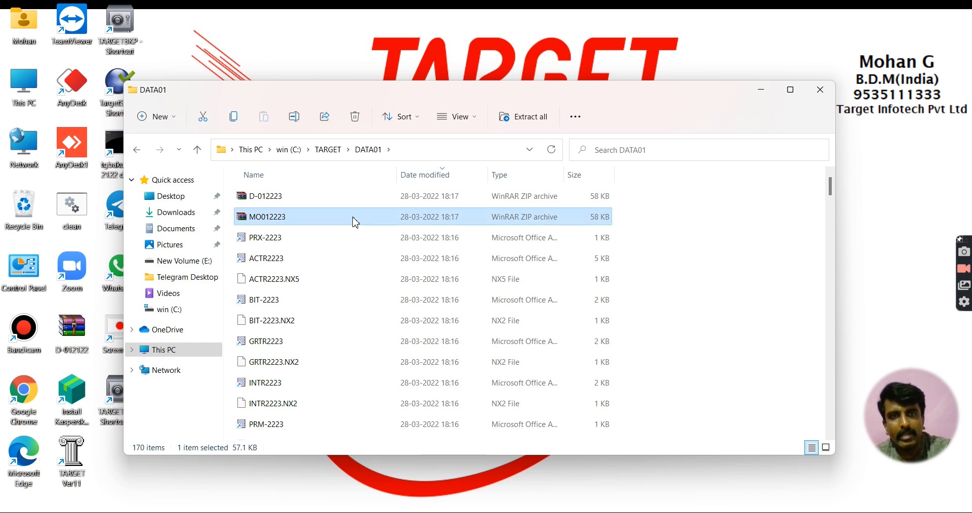
left_click(816, 91)
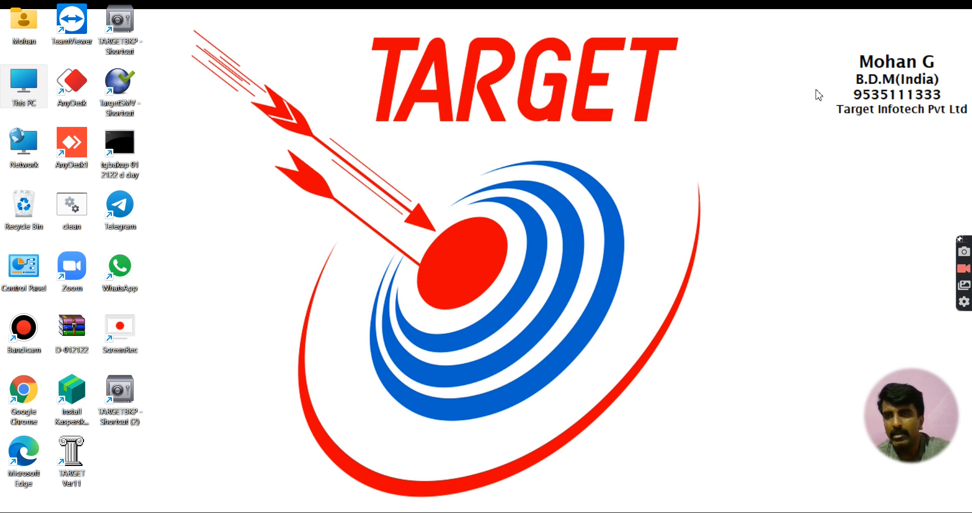
right_click(751, 108)
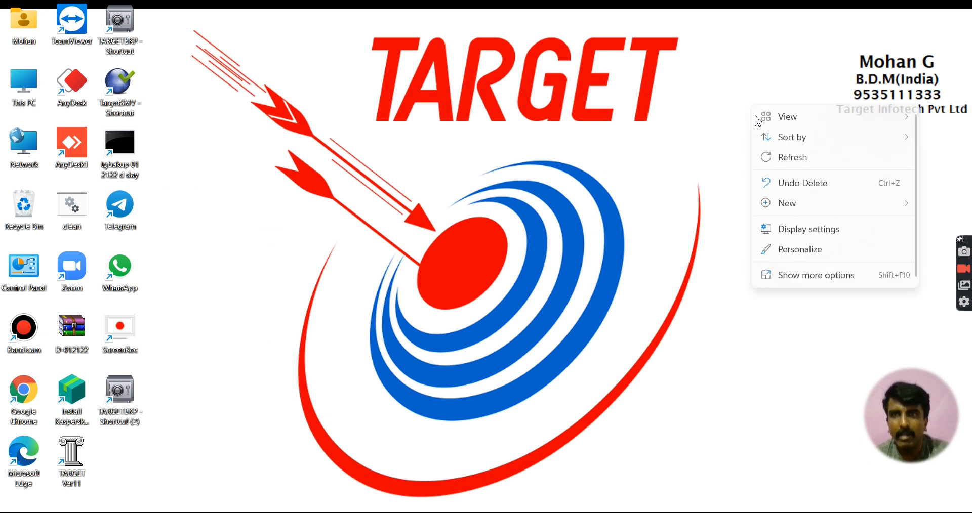
left_click(771, 158)
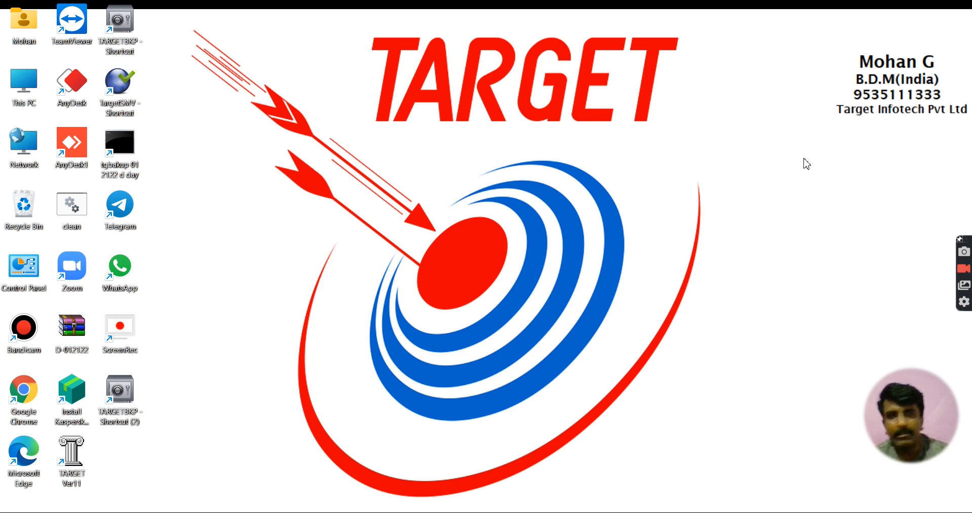